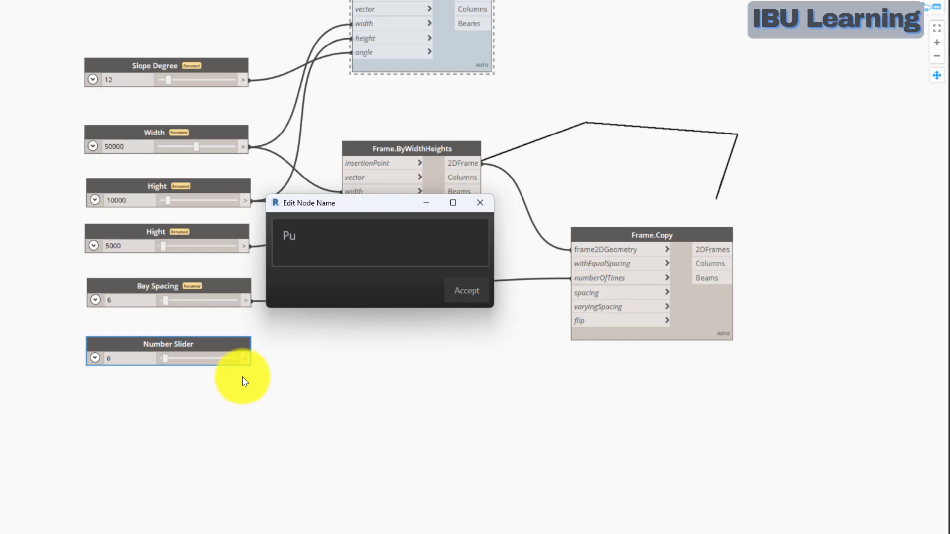
Step: Discard the unfinished rename of the unconnected Number Slider node
click(488, 205)
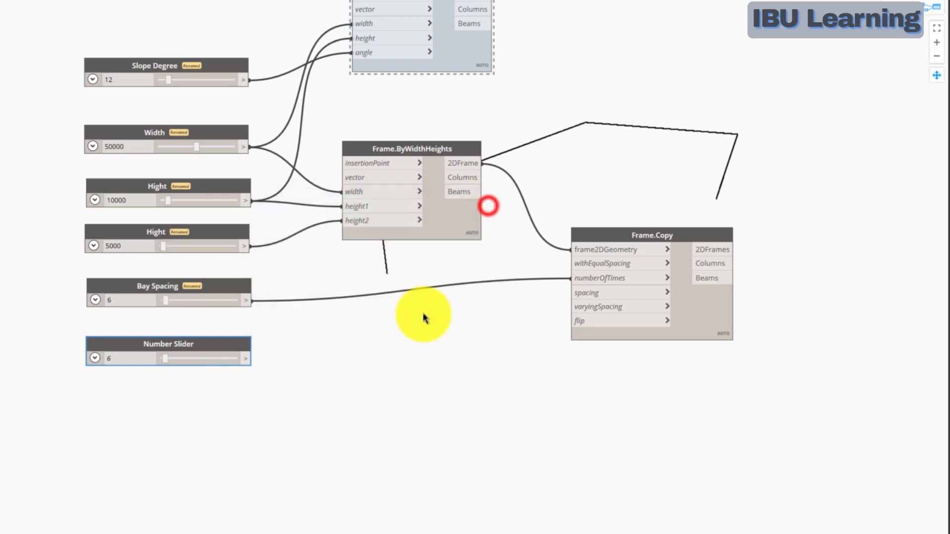
middle_drag(187, 407, 206, 405)
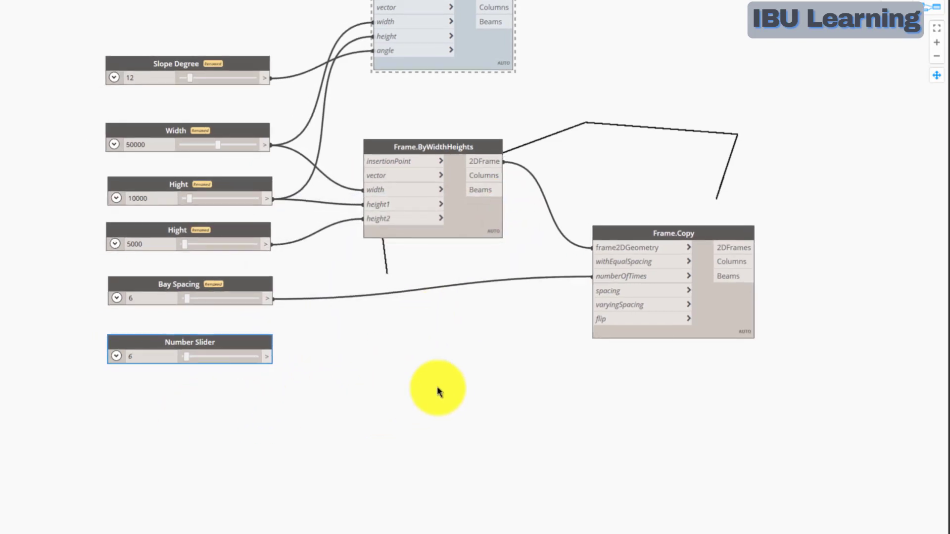
middle_drag(437, 391, 392, 351)
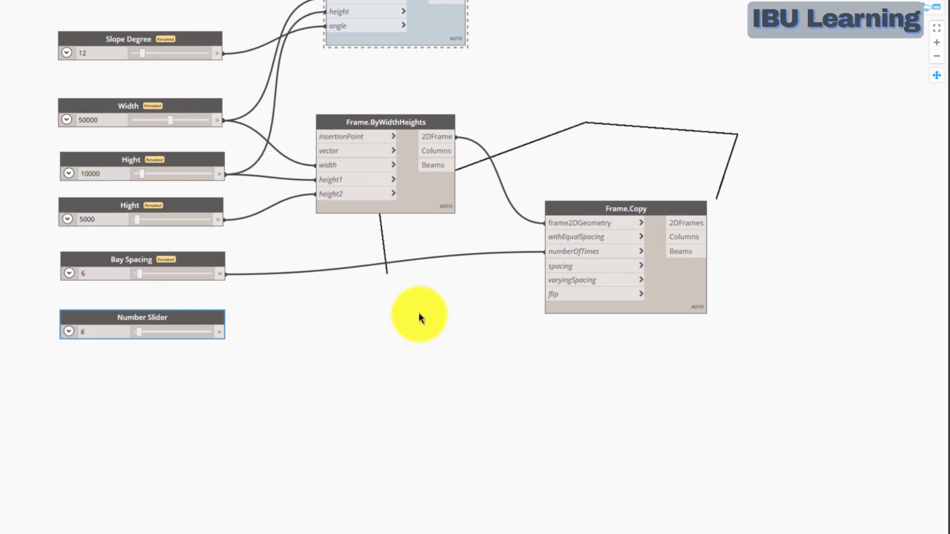
click(354, 364)
middle_drag(254, 388, 208, 384)
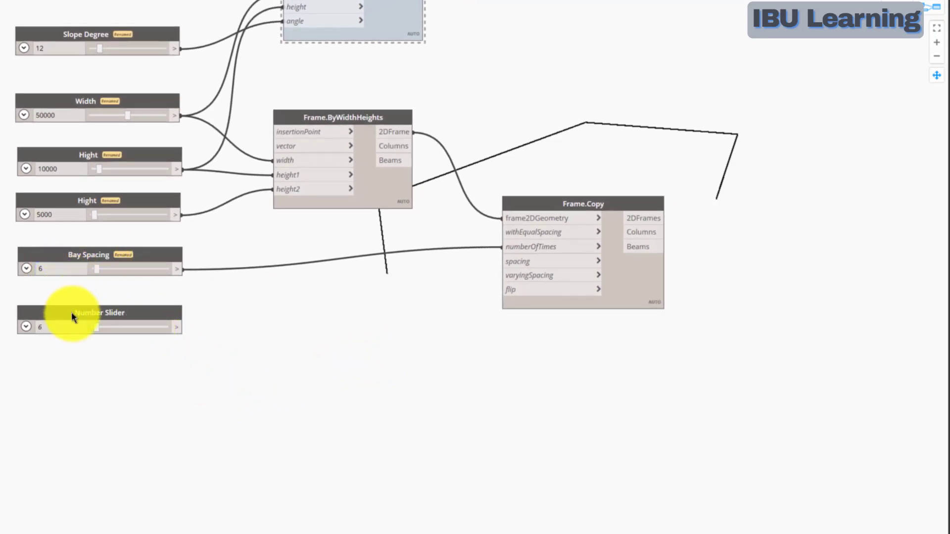
middle_drag(174, 383, 203, 369)
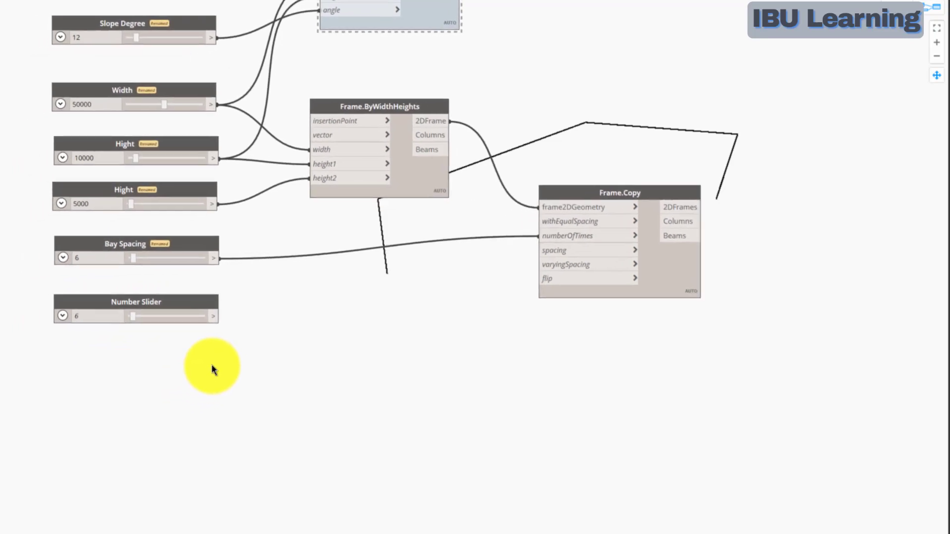
Step: Rename the Bay Spacing slider that feeds Frame.Copy's numberOfTimes input as "Bay Qty."
double_click(127, 244)
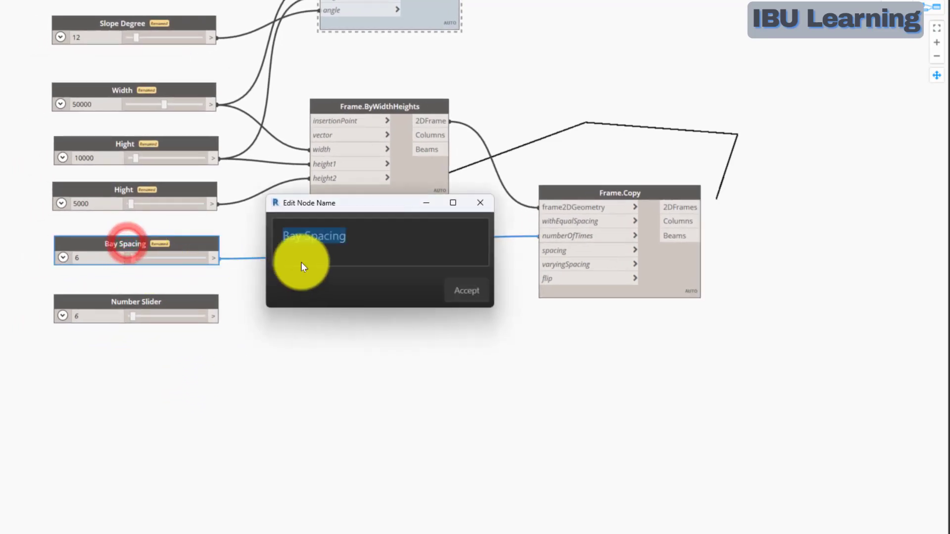
click(365, 237)
drag(303, 235, 367, 237)
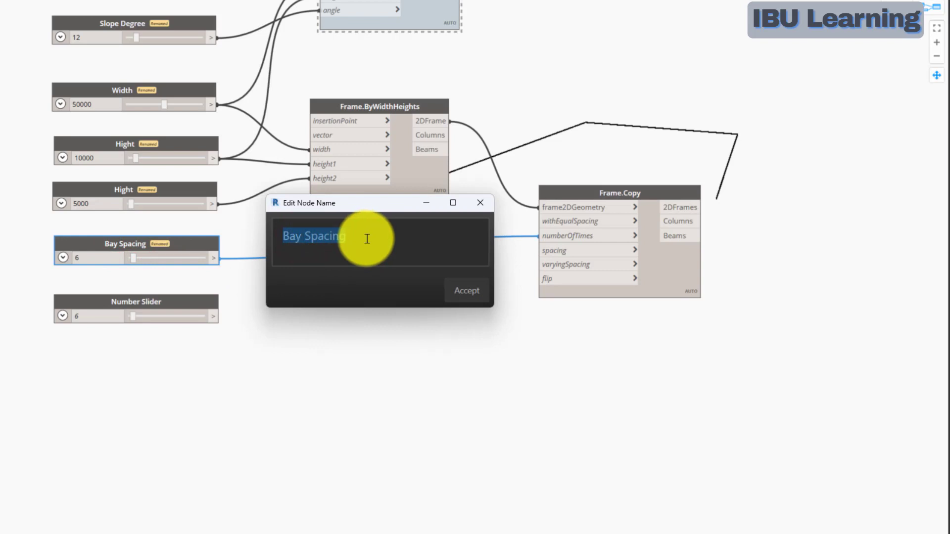
click(404, 234)
drag(368, 231, 308, 233)
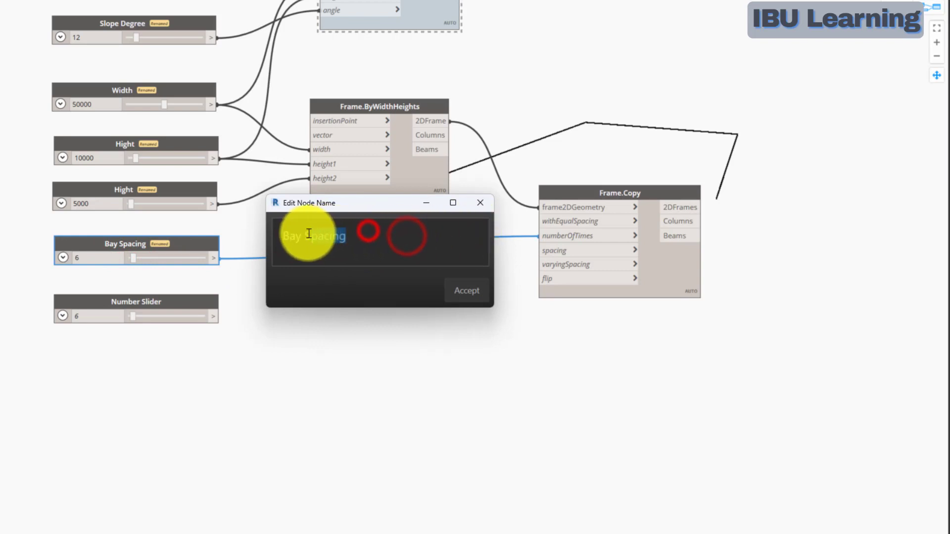
key(BackSpace)
text(Qty)
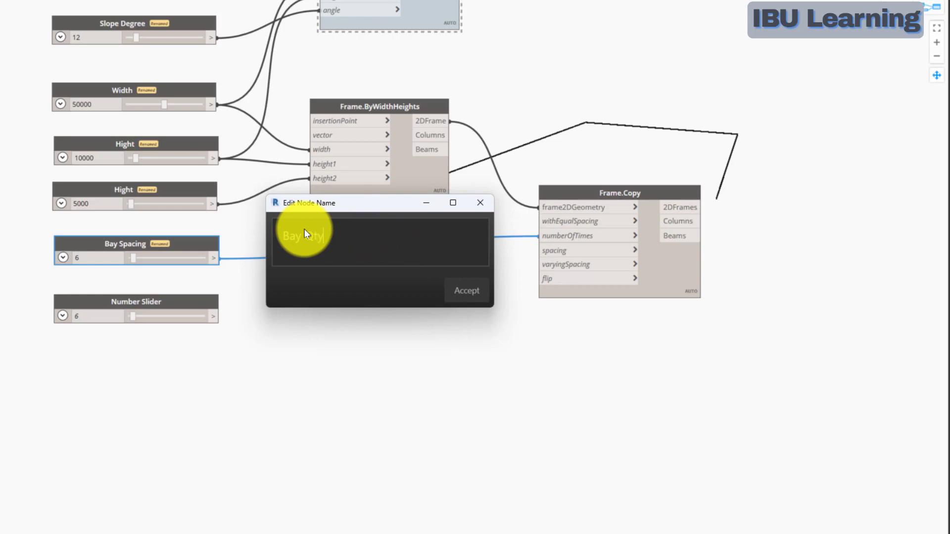
text(.)
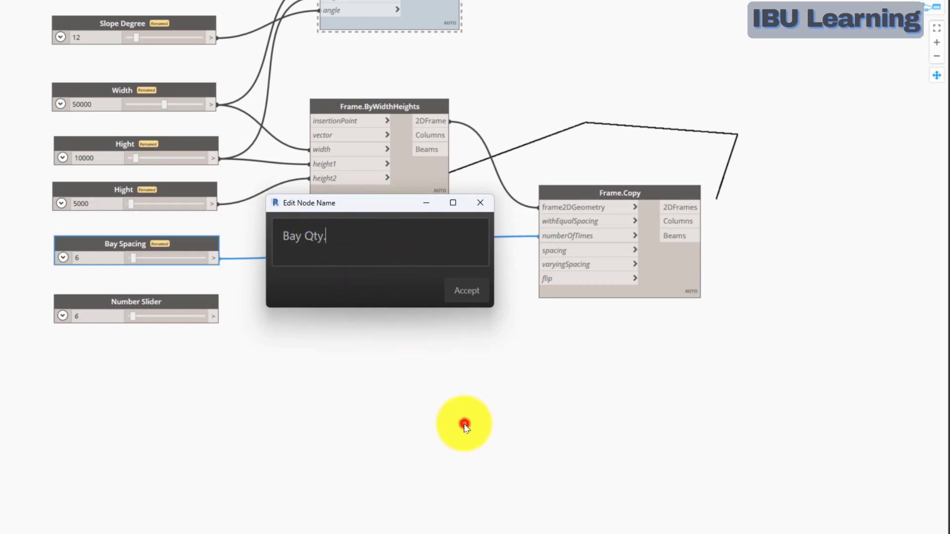
click(465, 292)
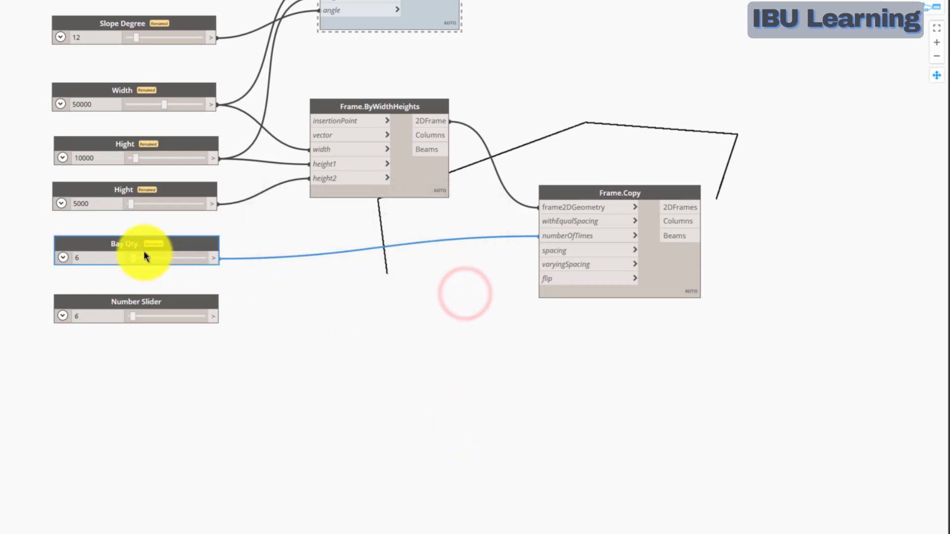
Step: Move the Number Slider further down and place a copy of the 5000 Hight slider between it and Bay Qty
drag(135, 302, 137, 334)
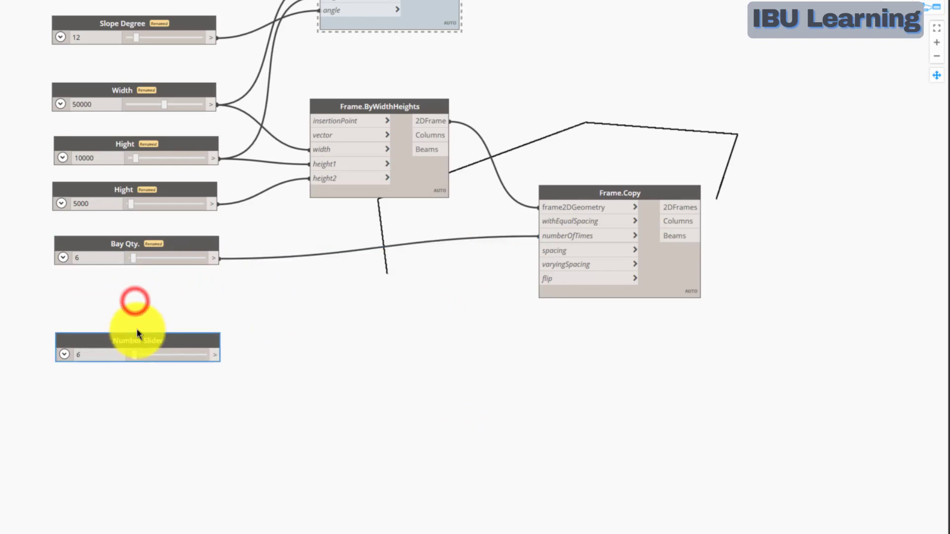
click(108, 199)
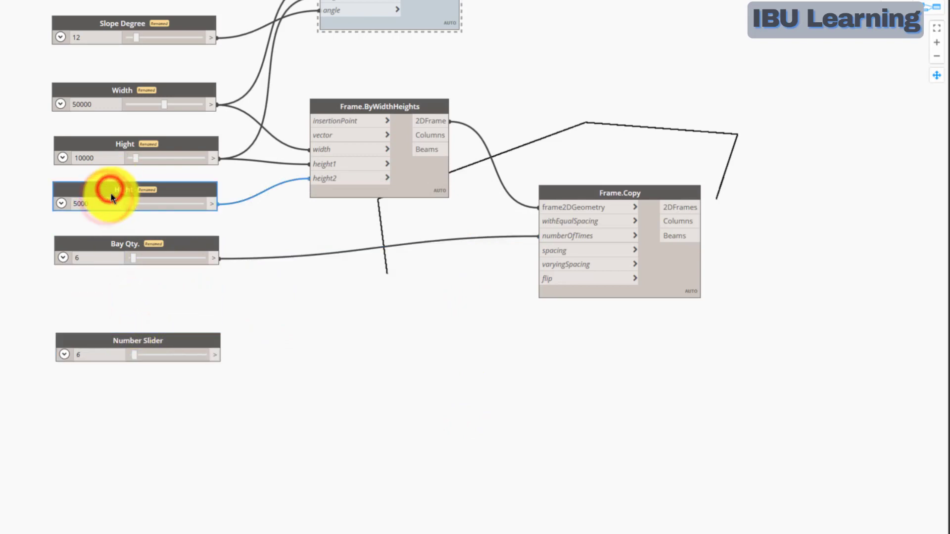
ctrl+drag(111, 286, 114, 313)
drag(120, 189, 122, 286)
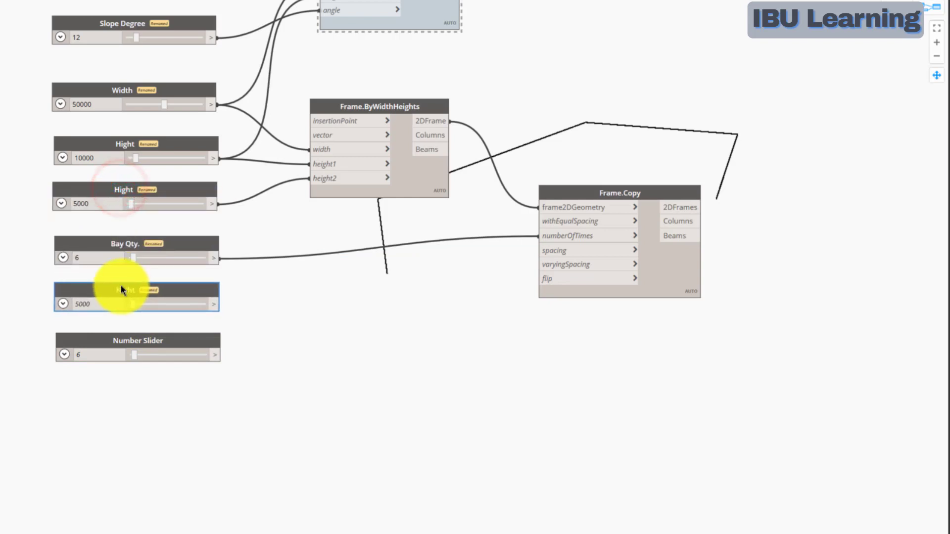
Step: Rename the copied Hight slider below Bay Qty. as "Bay Spacing"
double_click(127, 290)
text(Bay Spacing)
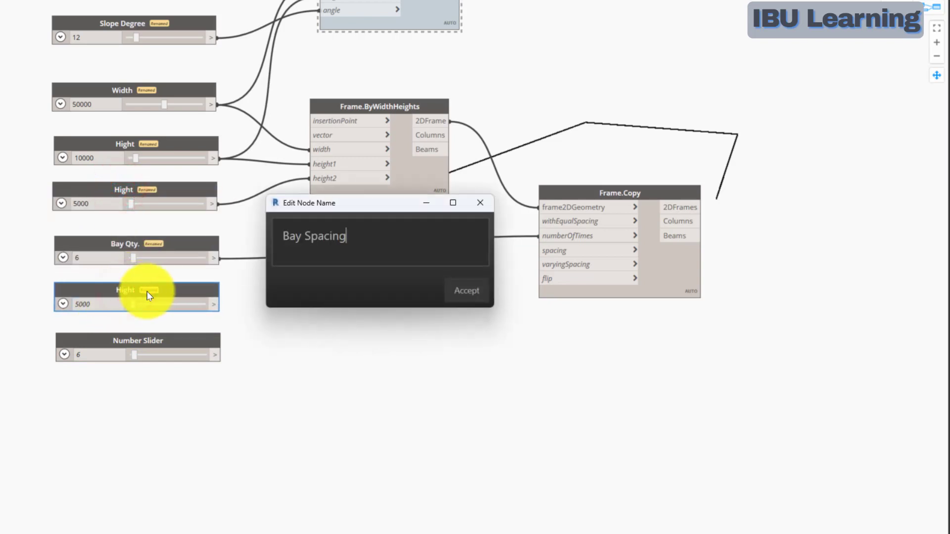
click(463, 293)
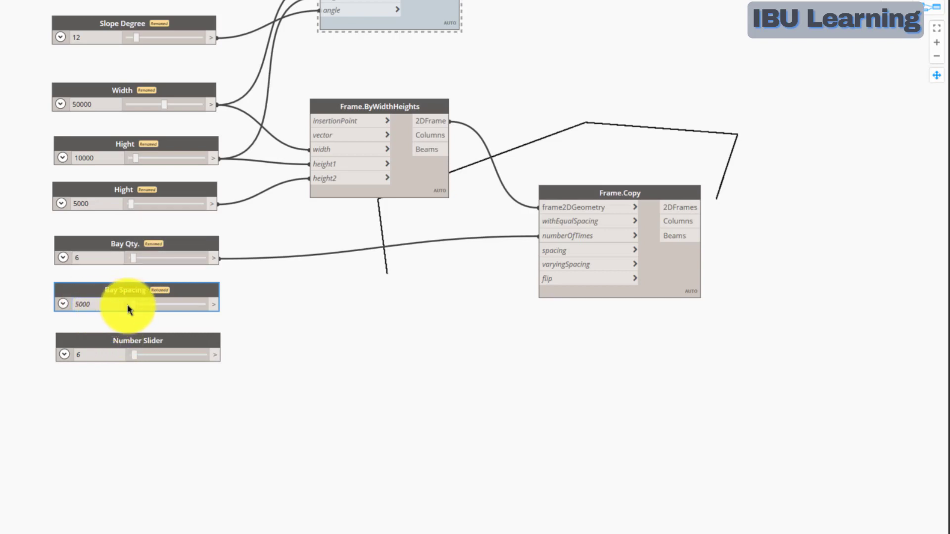
Step: Set the Bay Spacing slider to 12000 and connect it to Frame.Copy's spacing input
double_click(98, 304)
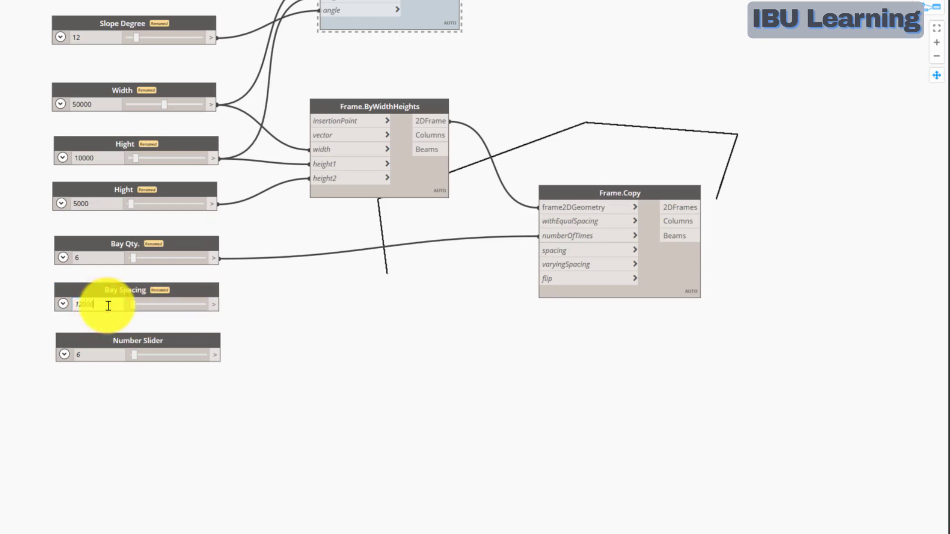
click(253, 356)
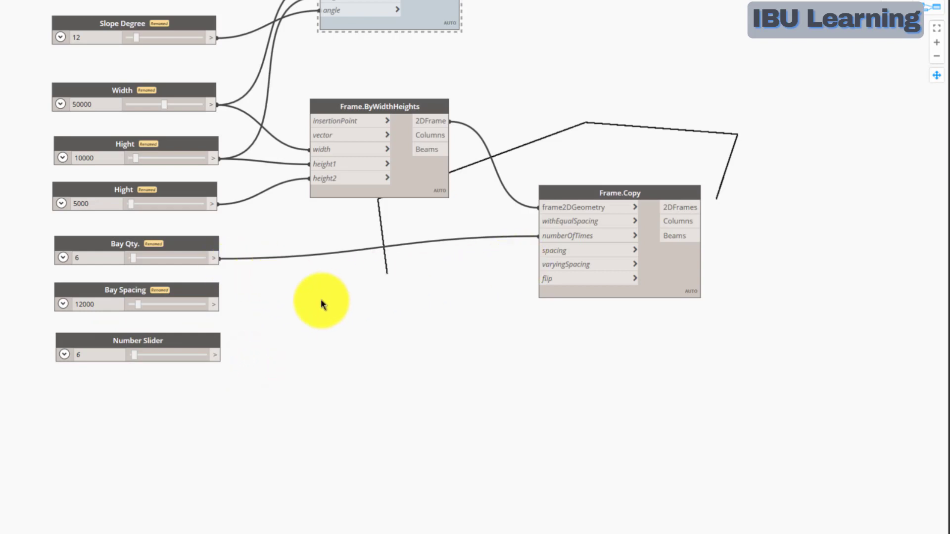
click(213, 306)
click(540, 251)
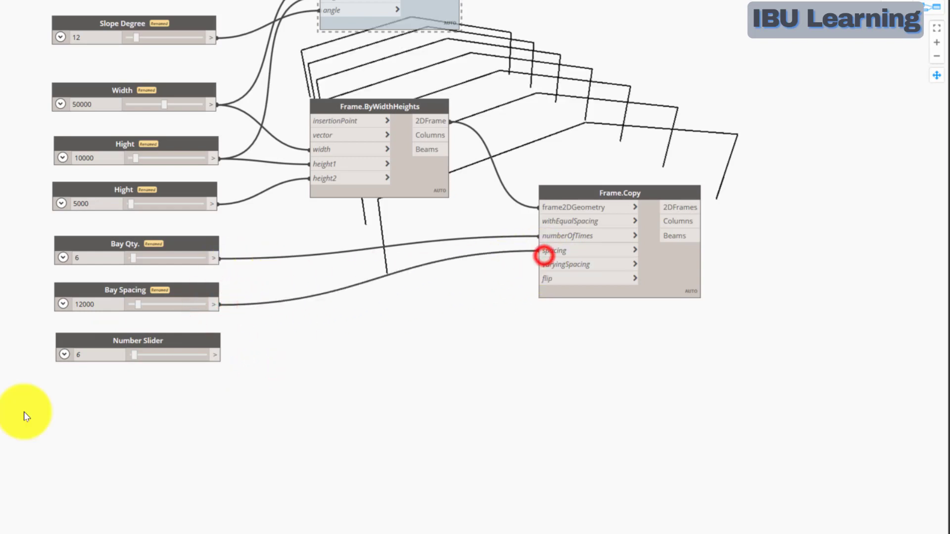
Step: Examine the copied frames in the 3D preview from another angle, and return to the node graph
click(907, 4)
drag(500, 213, 532, 169)
scroll(509, 251, down, 3)
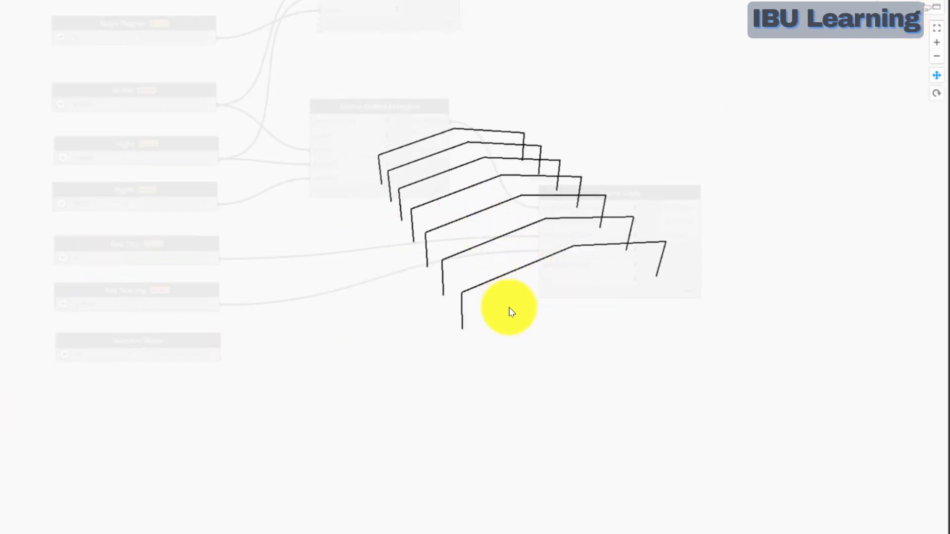
mouse_move(509, 324)
right_down()
mouse_move(562, 335)
mouse_move(511, 312)
mouse_move(500, 324)
mouse_move(535, 334)
right_up()
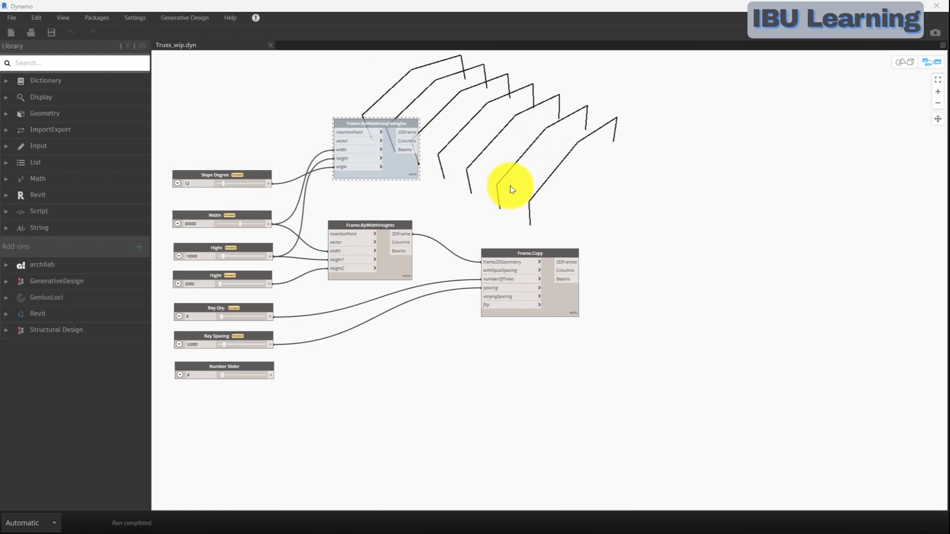
middle_drag(510, 185, 510, 225)
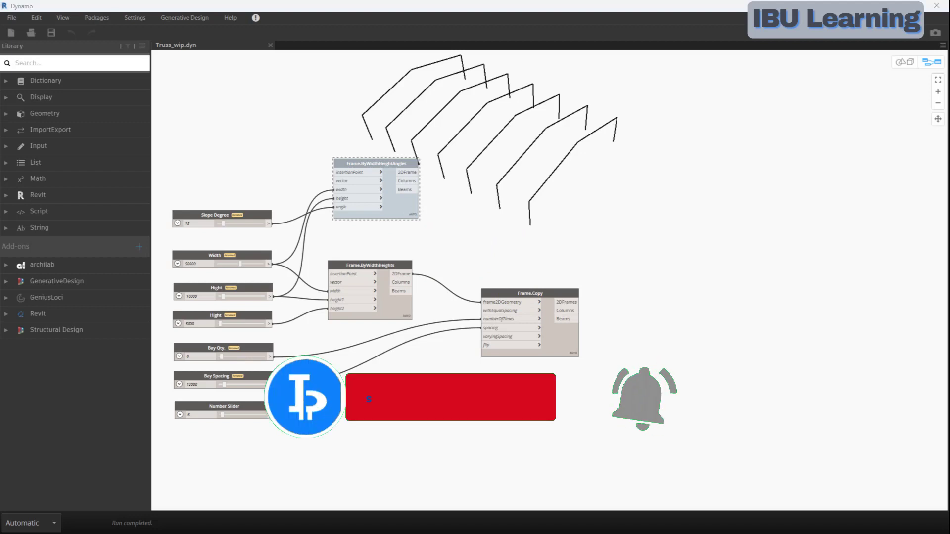
Step: Add the Frame Purlins and SideRailsEavesBeams nodes from the Structural Design package, placing both to the right of Frame.Copy
click(7, 281)
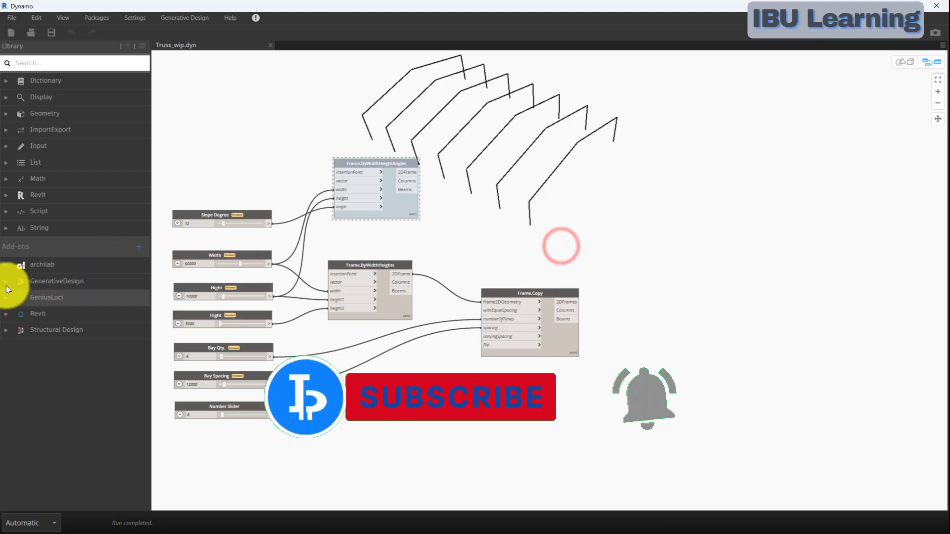
click(5, 282)
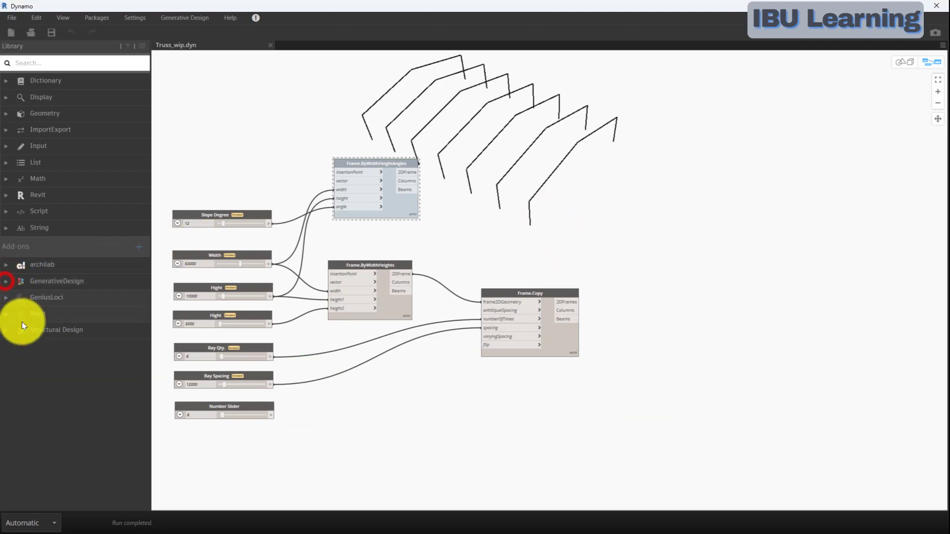
click(6, 330)
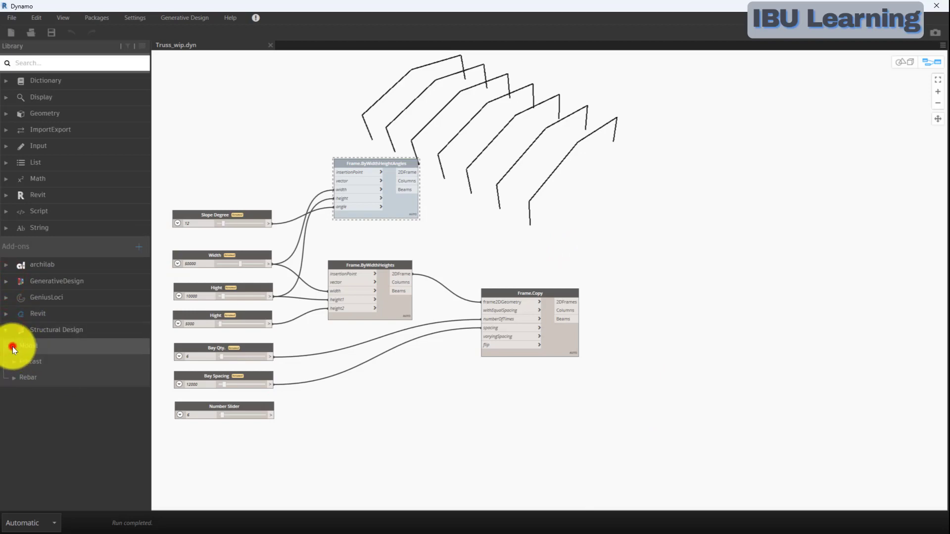
click(13, 348)
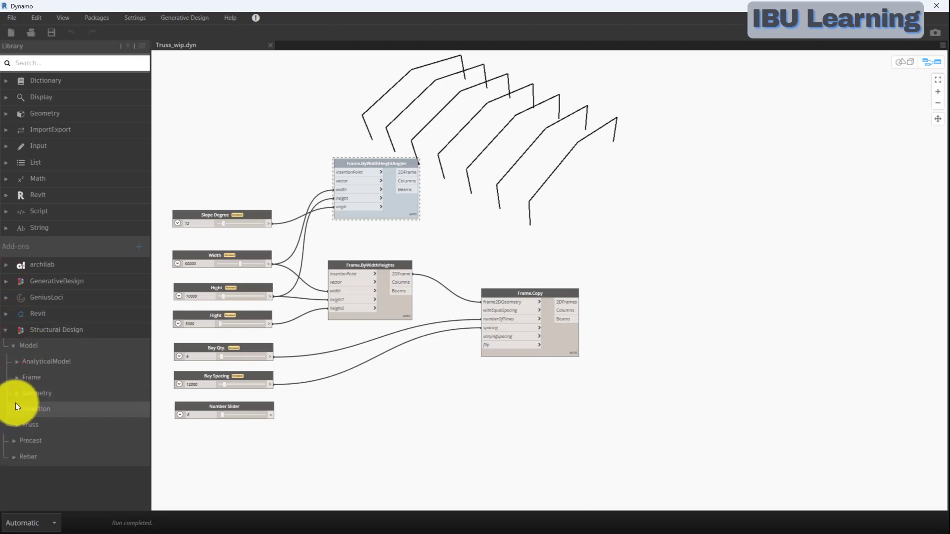
click(22, 377)
scroll(75, 329, down, 3)
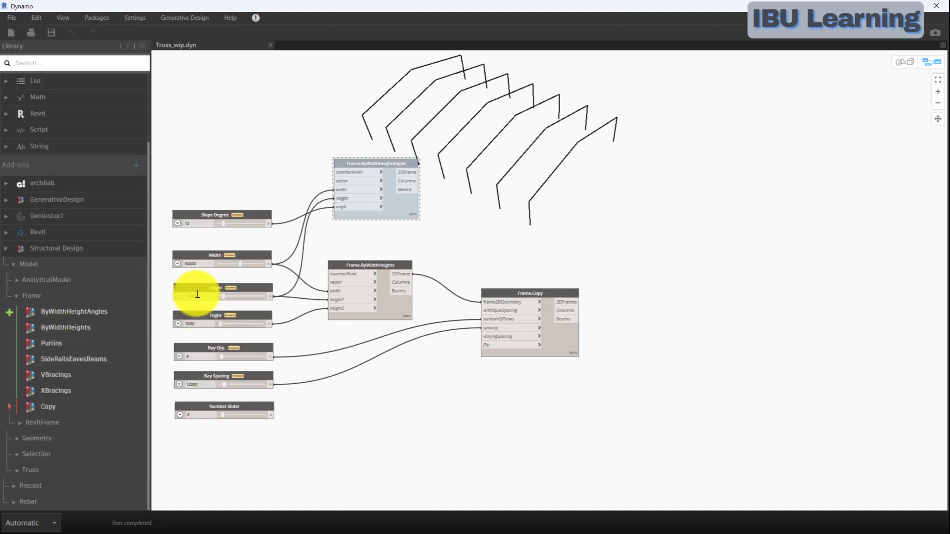
click(58, 344)
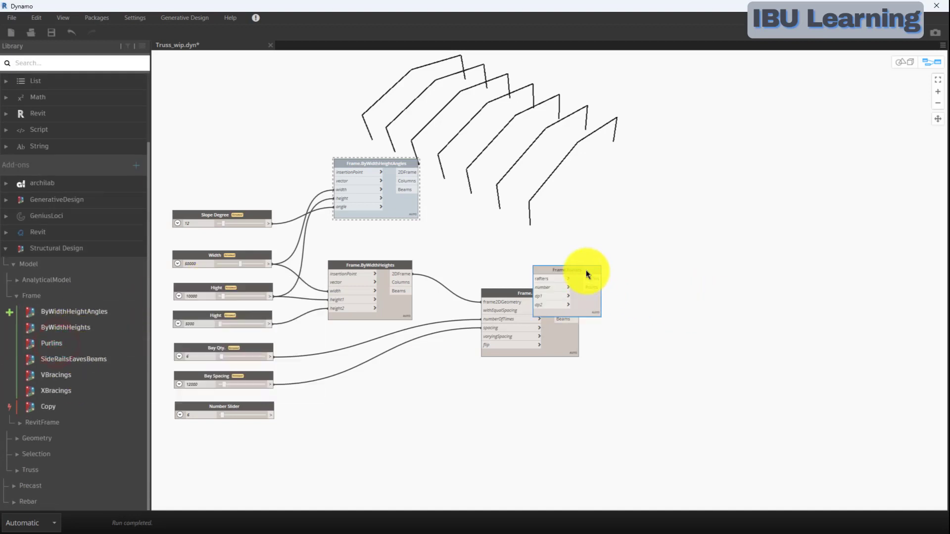
drag(585, 271, 740, 284)
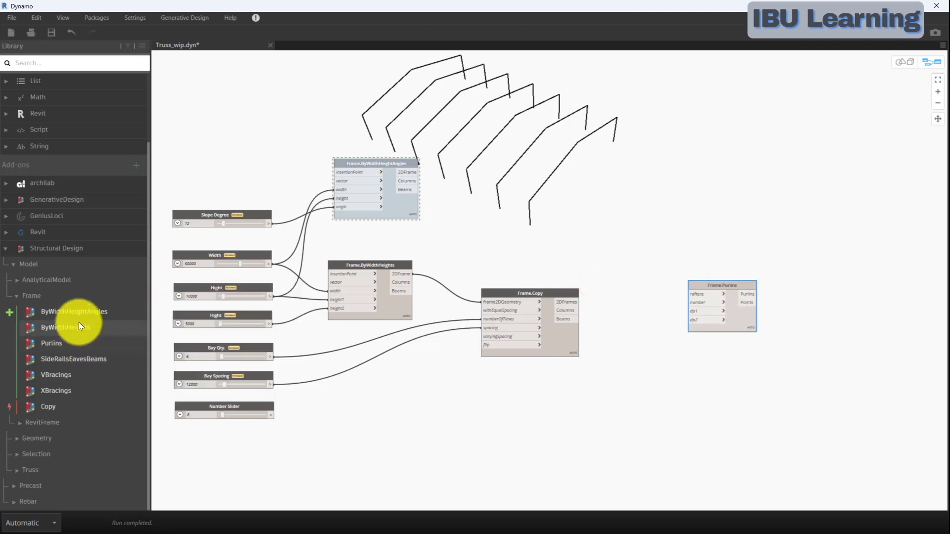
click(66, 360)
drag(577, 283, 719, 199)
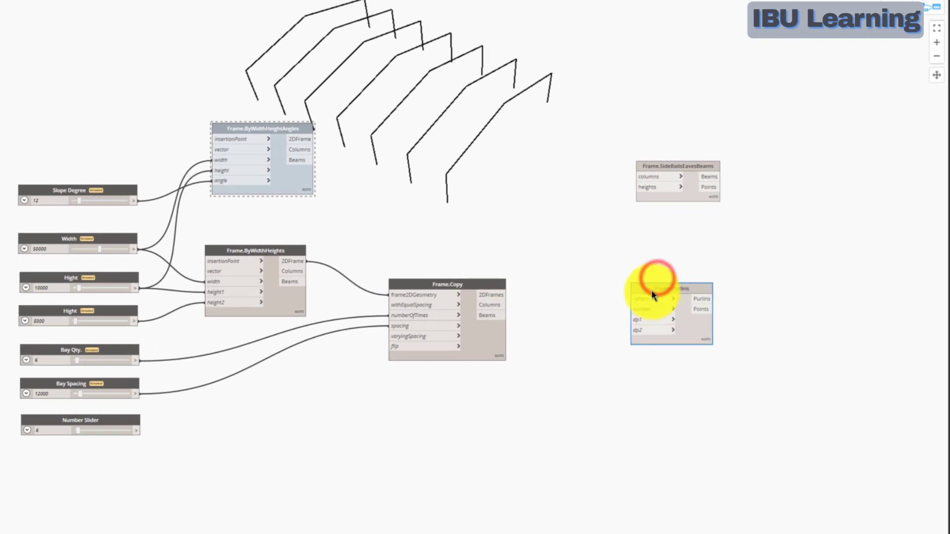
Step: Connect Frame.Copy's Beams output to the rafters input of Frame.Purlins and shift the Purlins node closer to Frame.Copy
middle_drag(534, 360, 471, 304)
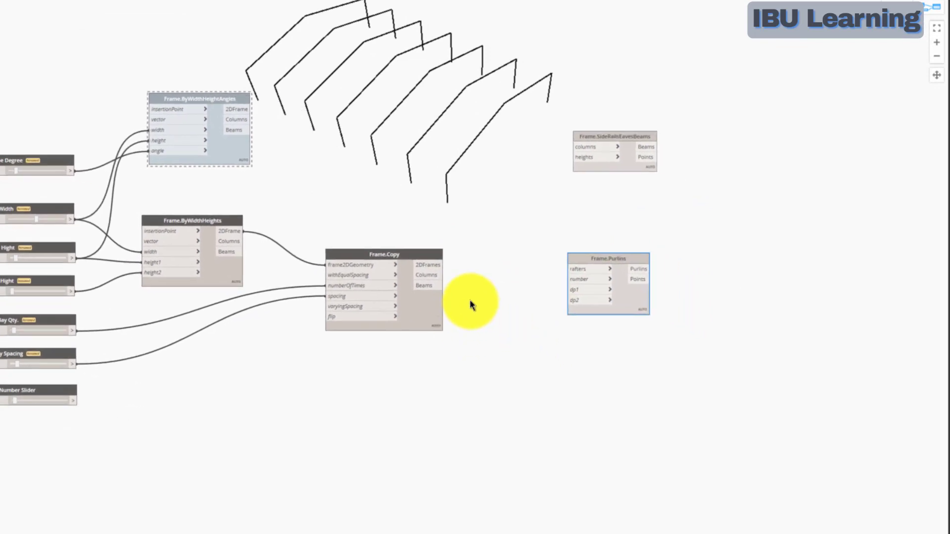
click(433, 286)
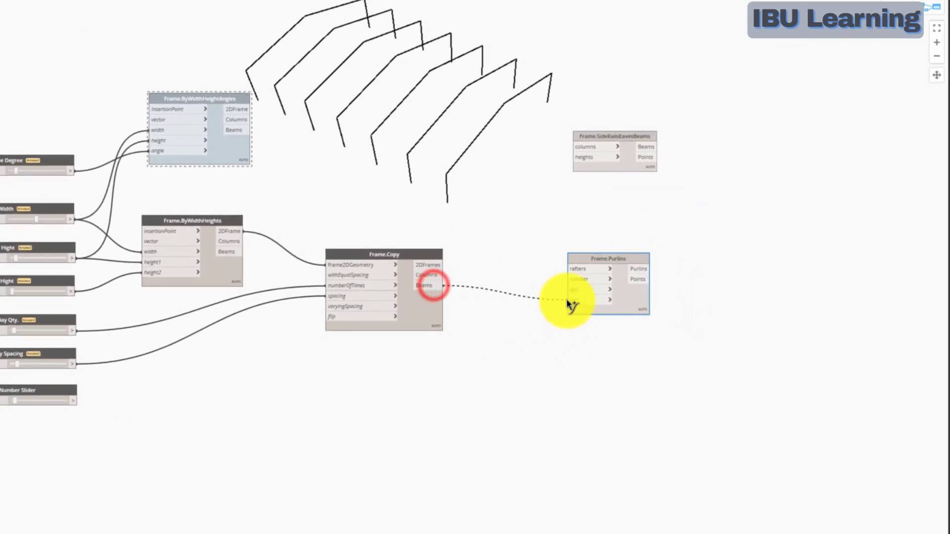
click(578, 271)
drag(607, 252, 571, 264)
middle_drag(386, 307, 432, 335)
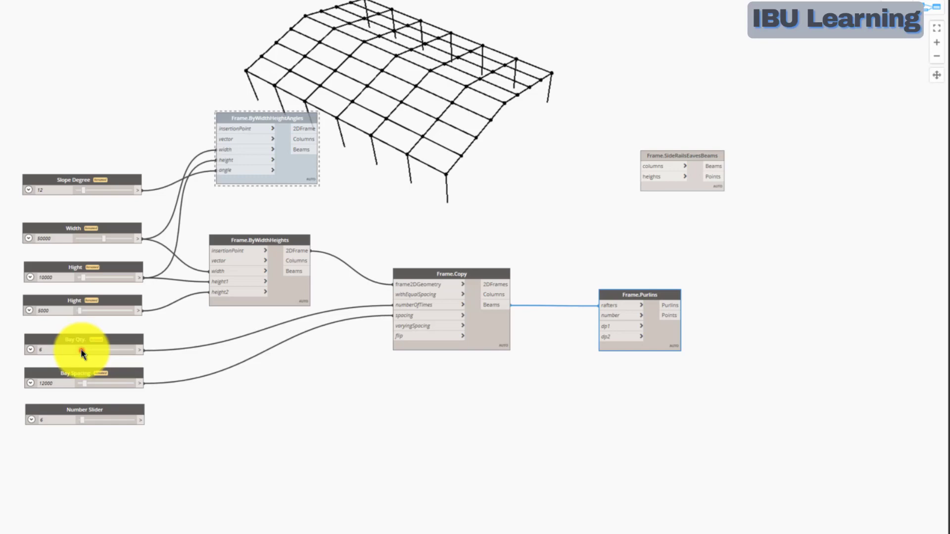
Step: Increase the Bay Spacing slider to 17800 to test the frame and purlin geometry
drag(82, 350, 81, 352)
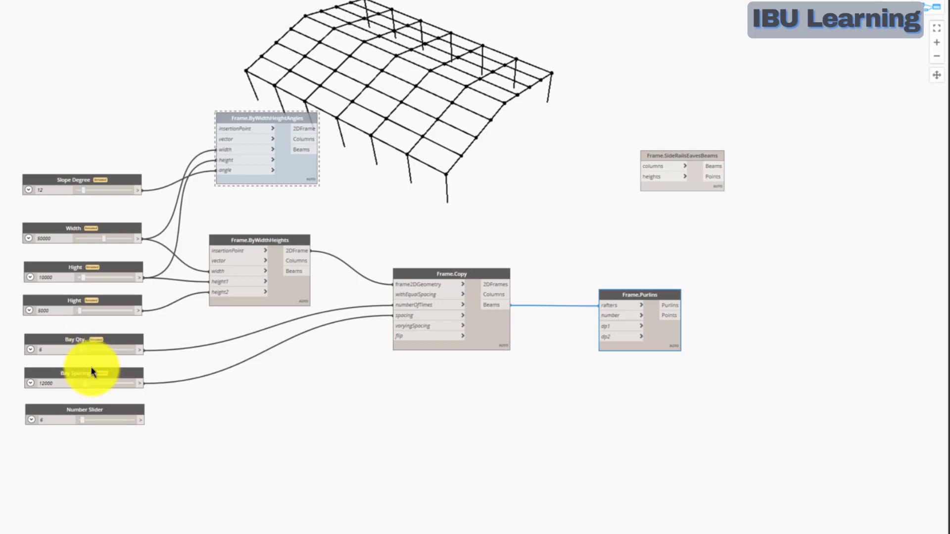
drag(86, 390, 90, 389)
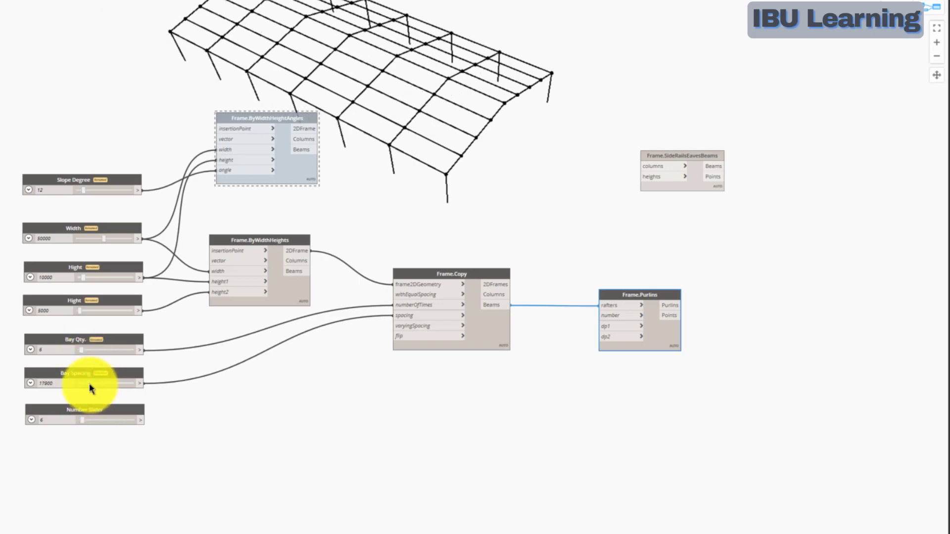
Step: Set the Bay Spacing slider to 12000
double_click(60, 385)
scroll(13, 413, up, 5)
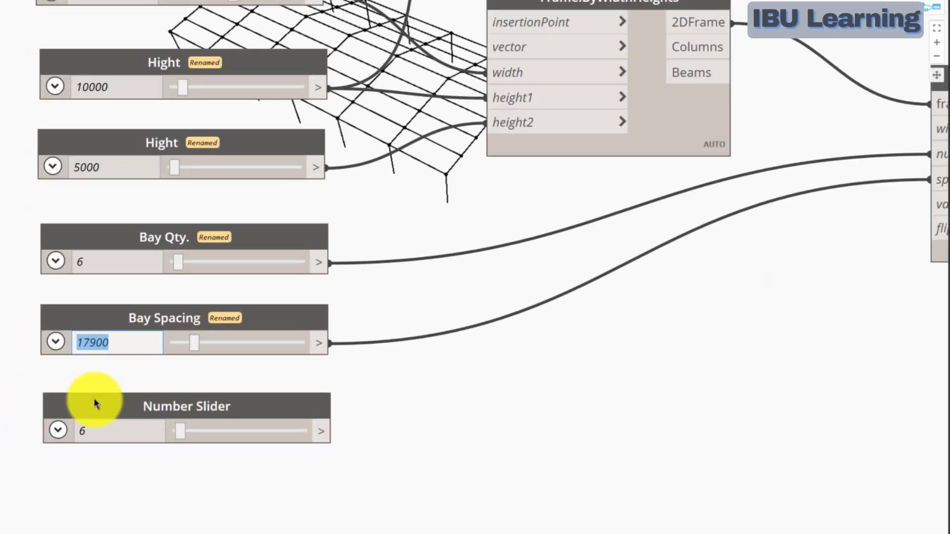
text(12000)
key(Return)
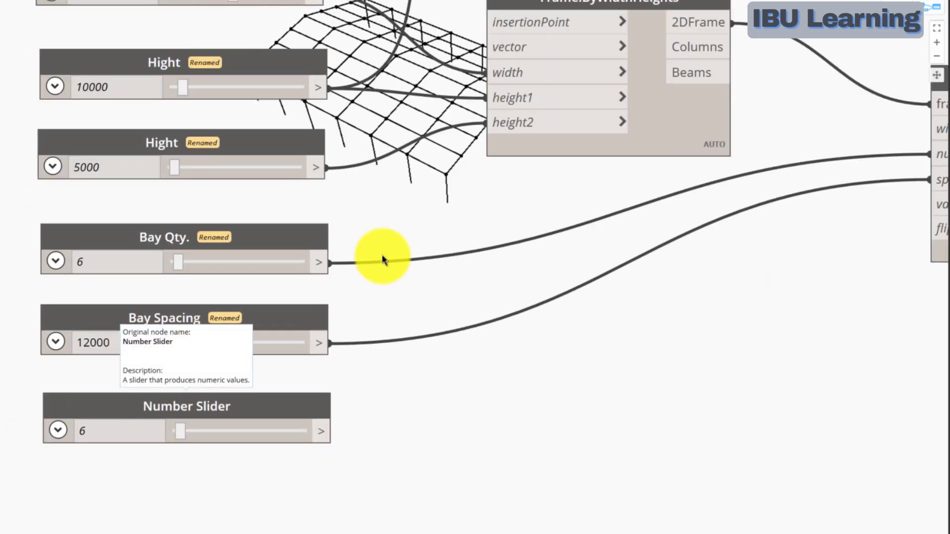
Step: Connect the unnamed Number Slider to the number input of Frame.Purlins and move the Purlins node below and to the right of Frame.Copy
scroll(372, 441, down, 2)
scroll(239, 407, down, 1)
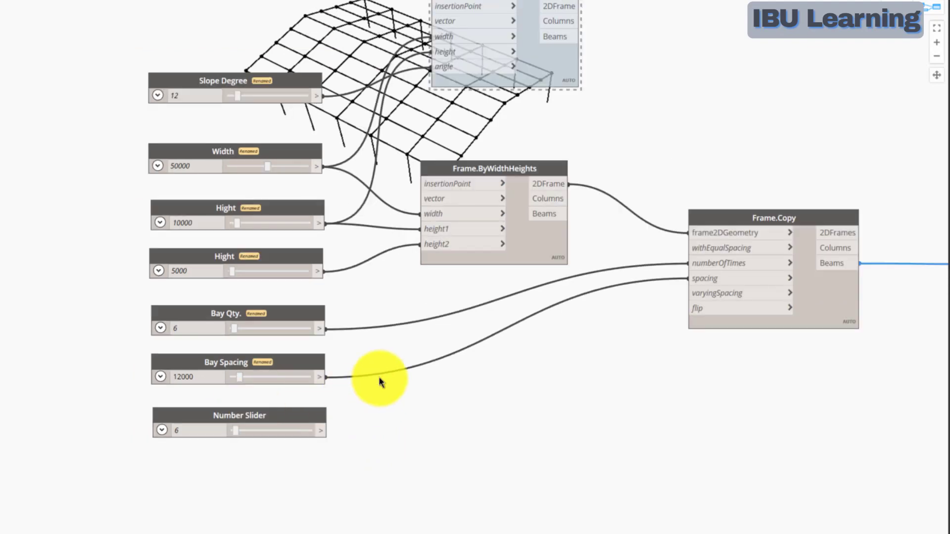
middle_drag(365, 381, 290, 402)
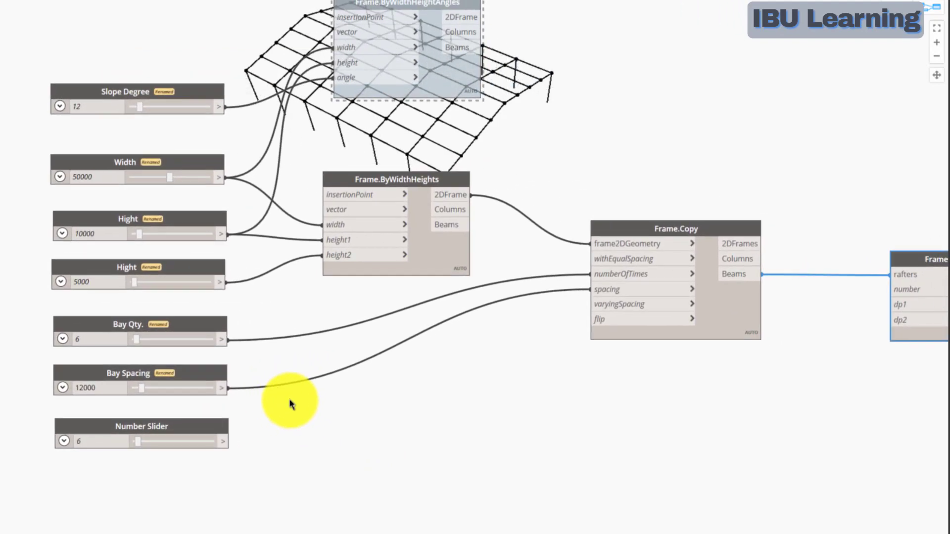
scroll(290, 343, down, 2)
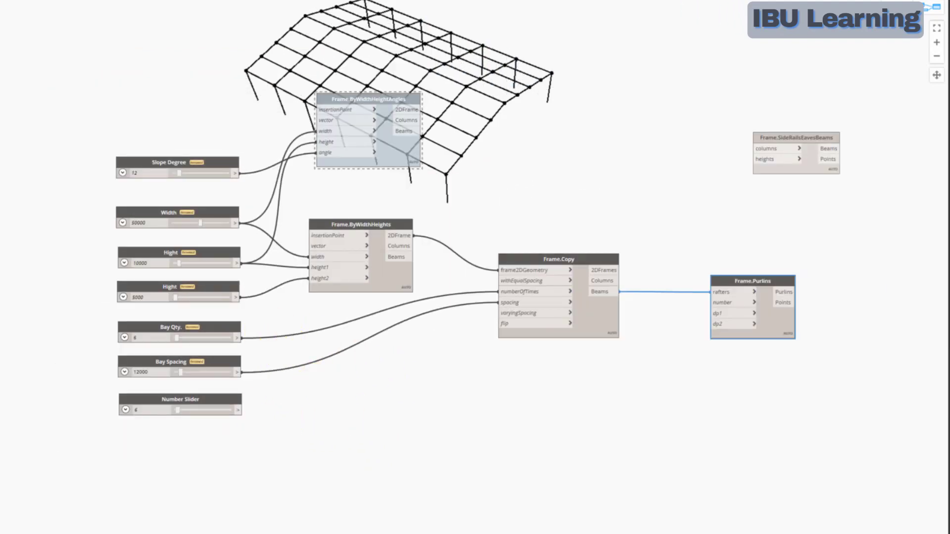
click(240, 410)
click(721, 301)
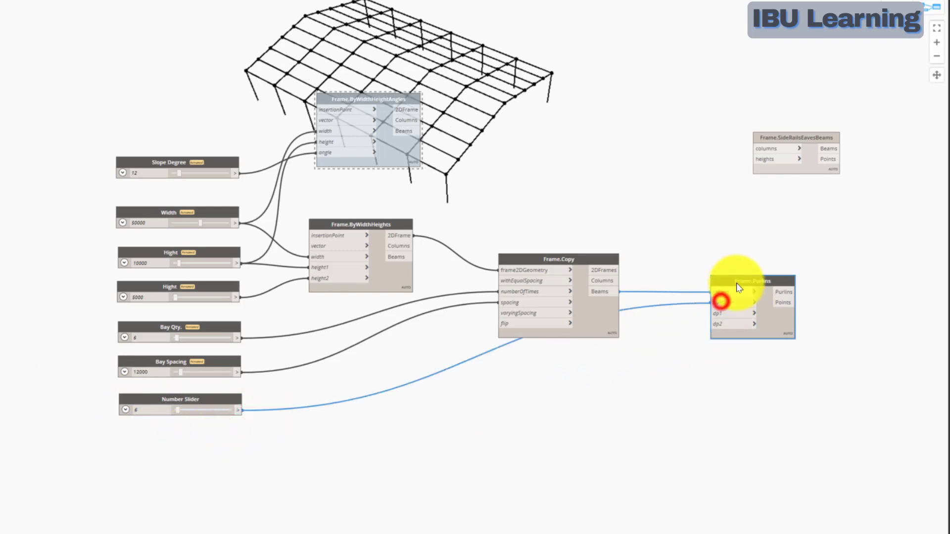
drag(737, 279, 720, 346)
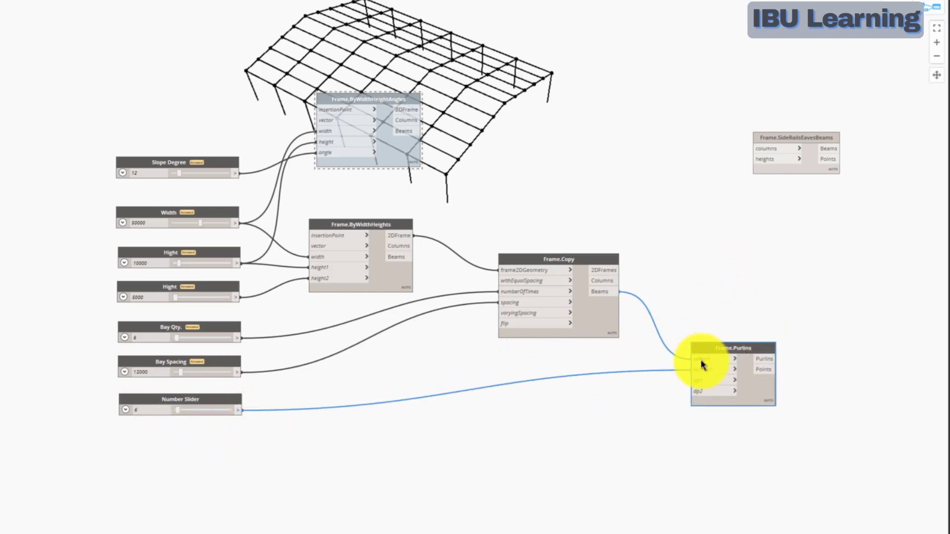
Step: Set the Number Slider that feeds the Frame.Purlins number input to 7
middle_drag(357, 413, 313, 424)
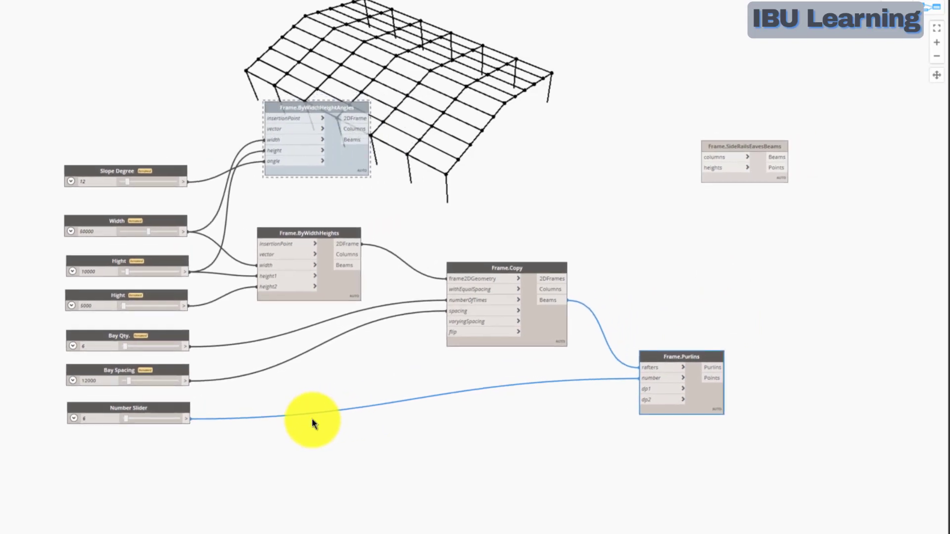
click(126, 424)
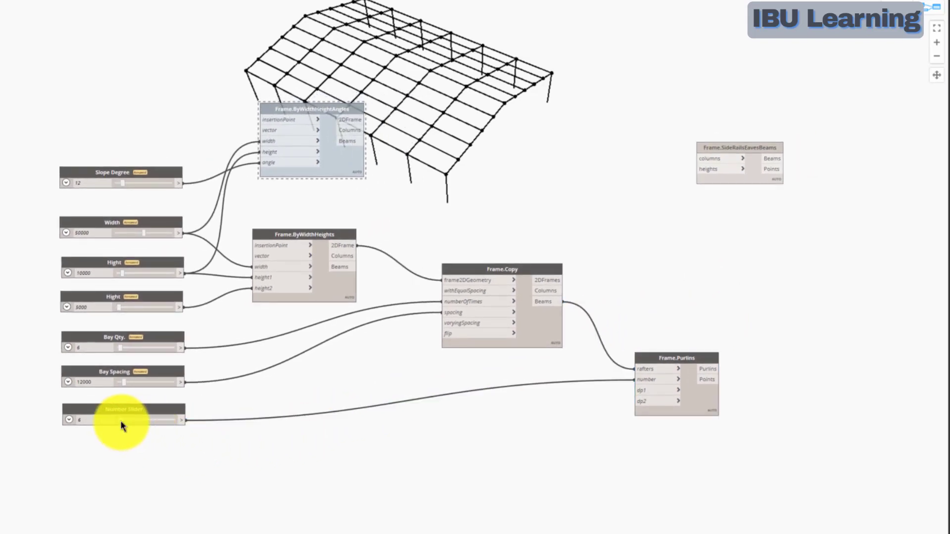
mouse_move(122, 421)
mouse_down()
mouse_move(140, 423)
mouse_move(124, 424)
mouse_up()
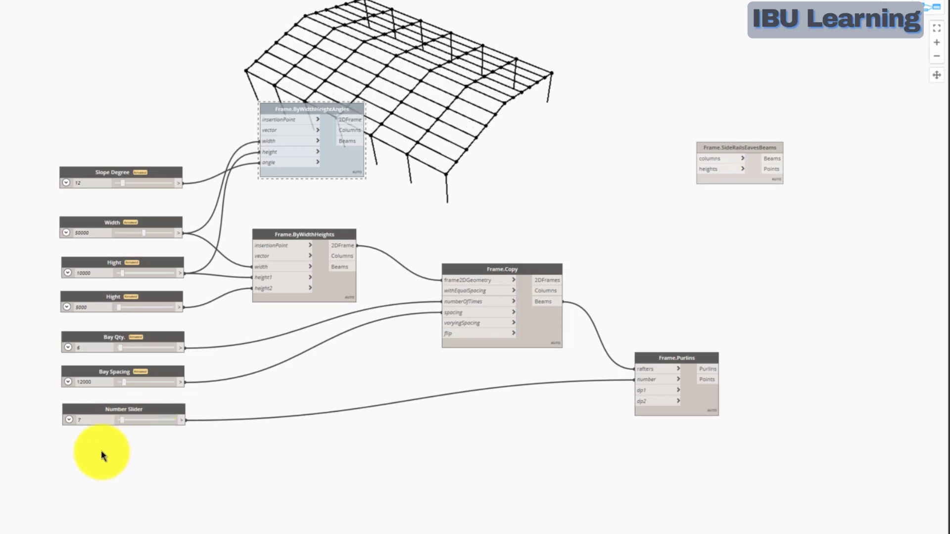
click(105, 421)
Step: Connect Frame.Copy's Columns output to the columns input of Frame.SideRailsEavesBeams and move that node slightly lower
middle_drag(522, 385, 491, 394)
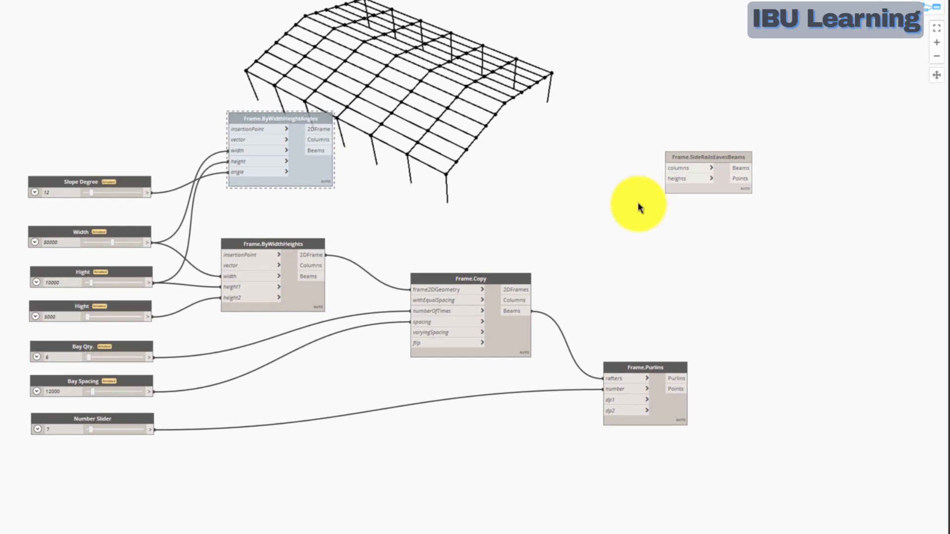
middle_drag(583, 217, 540, 229)
click(487, 316)
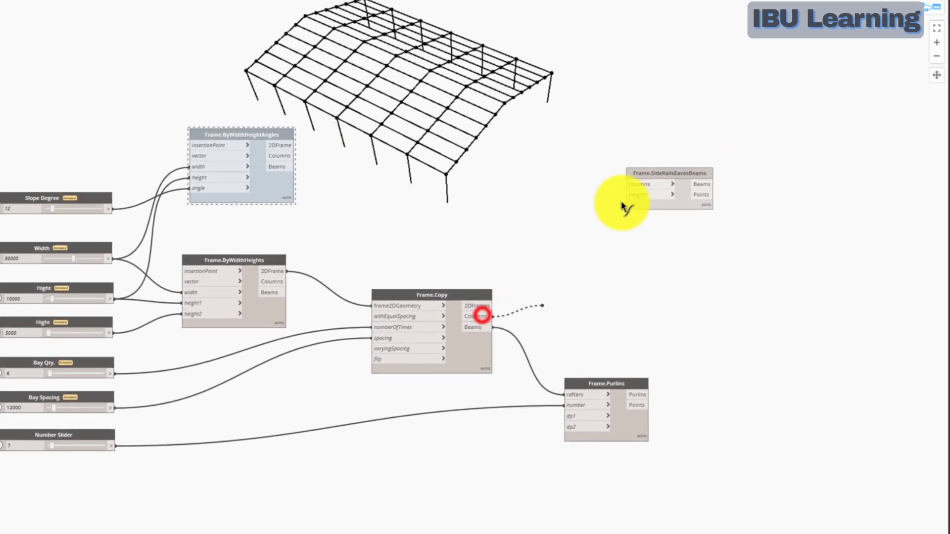
click(637, 186)
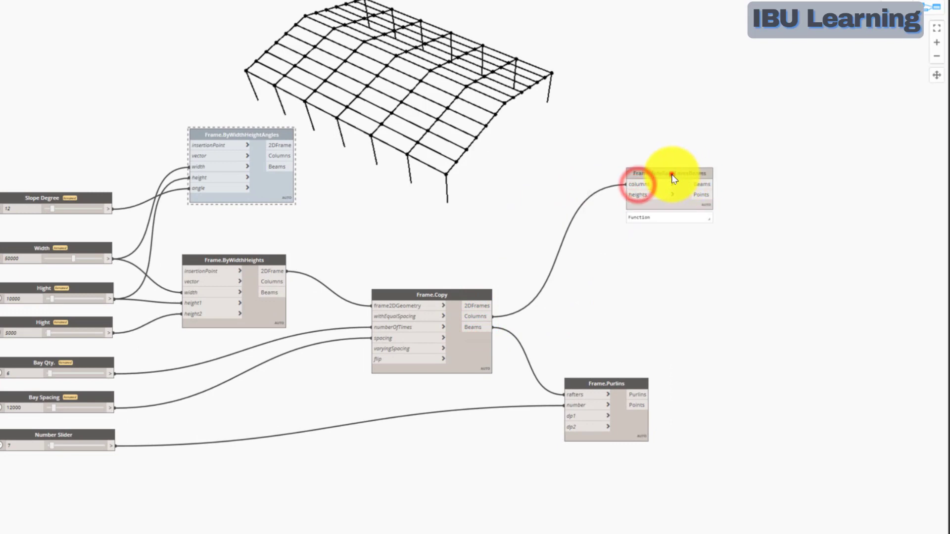
drag(671, 174, 658, 215)
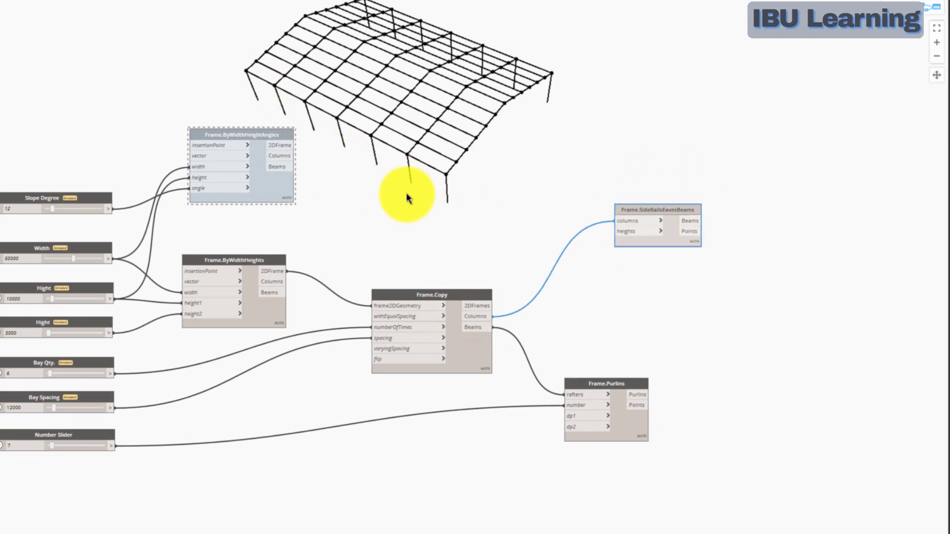
Step: Add a Code Block above Frame.Copy and begin a range expression that runs up to a height variable
middle_drag(420, 239, 437, 258)
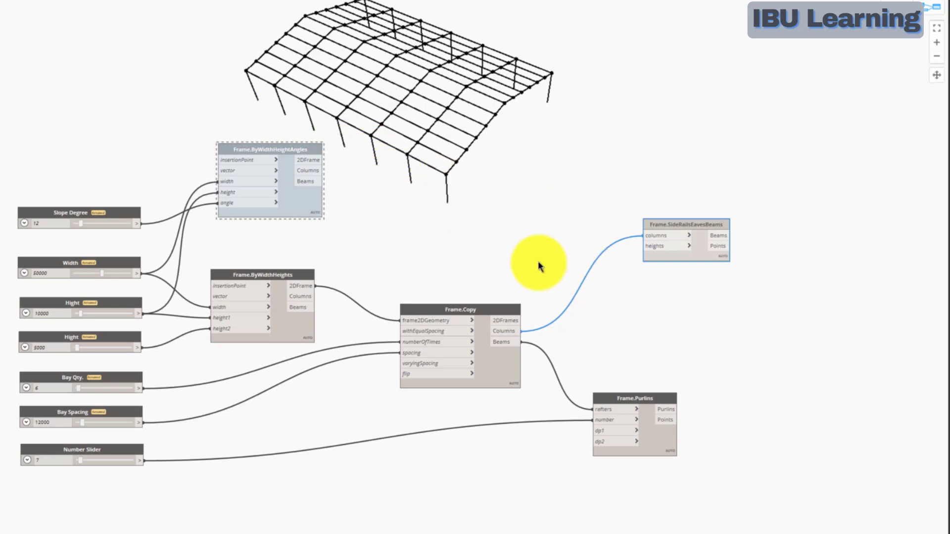
double_click(445, 230)
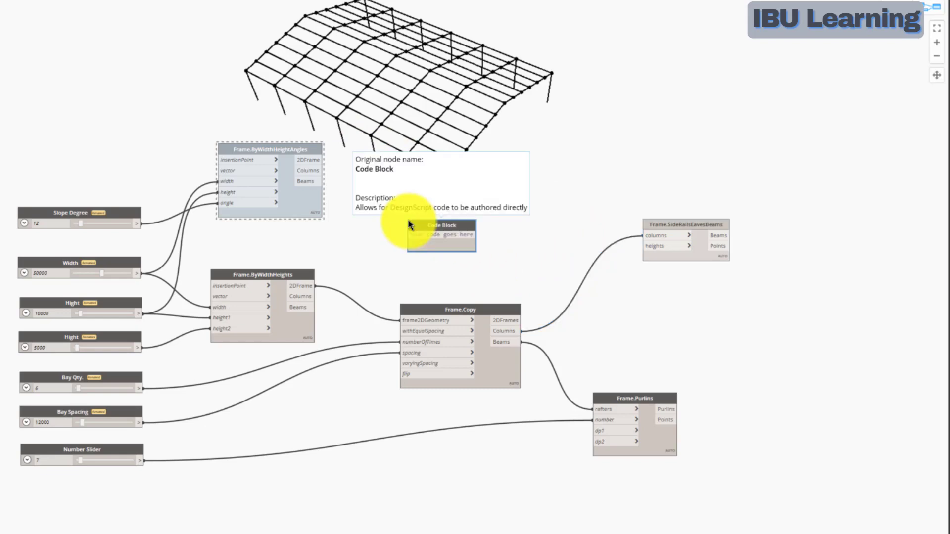
text(2)
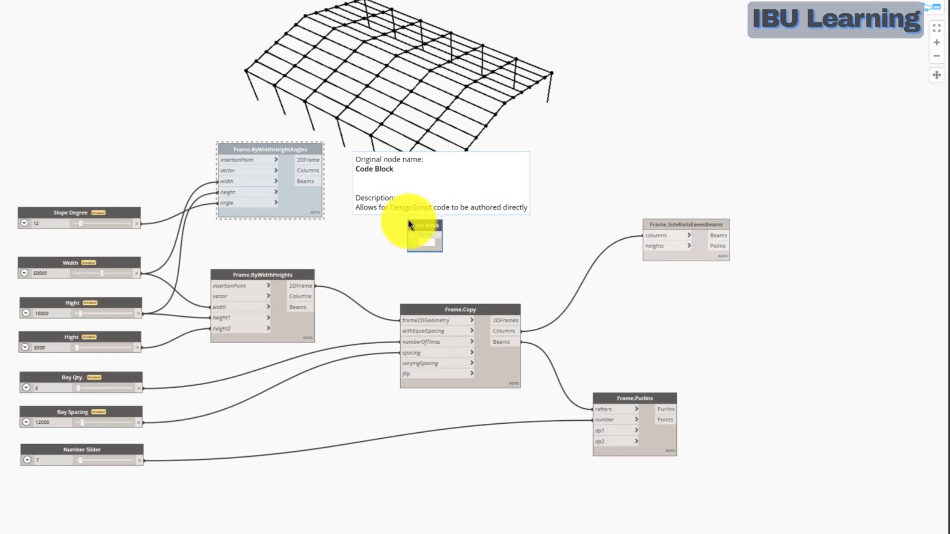
text(,)
text(hei)
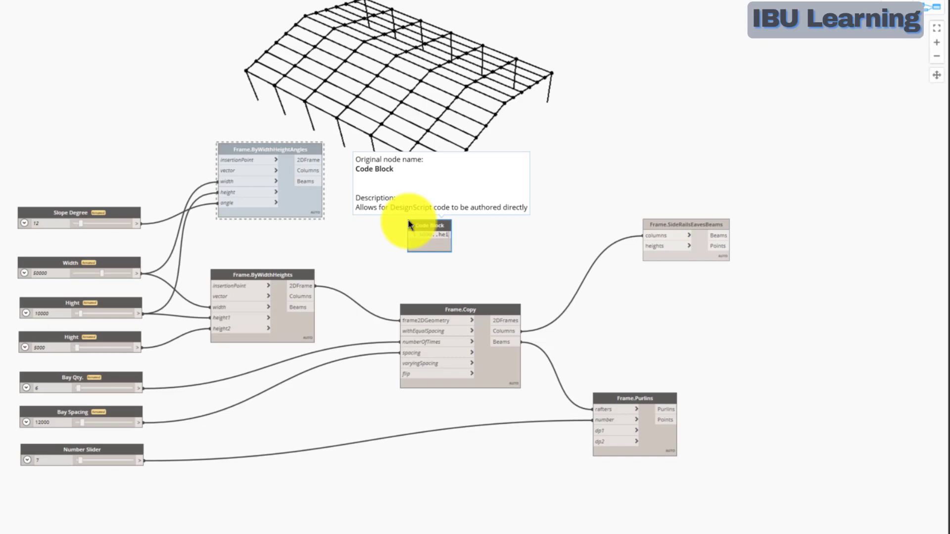
text(h)
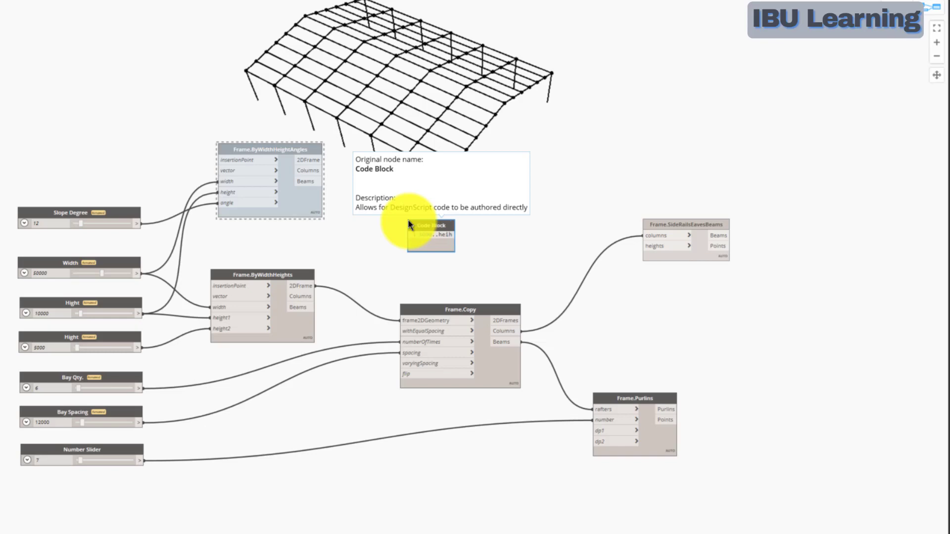
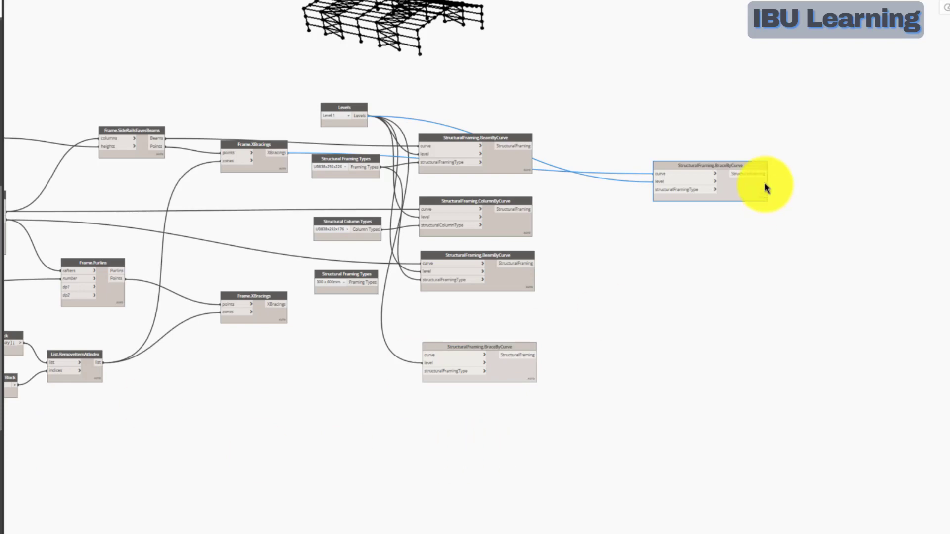
Step: Duplicate the far-right BraceByCurve node below itself and place a copy of the 300 x 600mm Structural Framing Types node beside the pair
drag(726, 168, 674, 432)
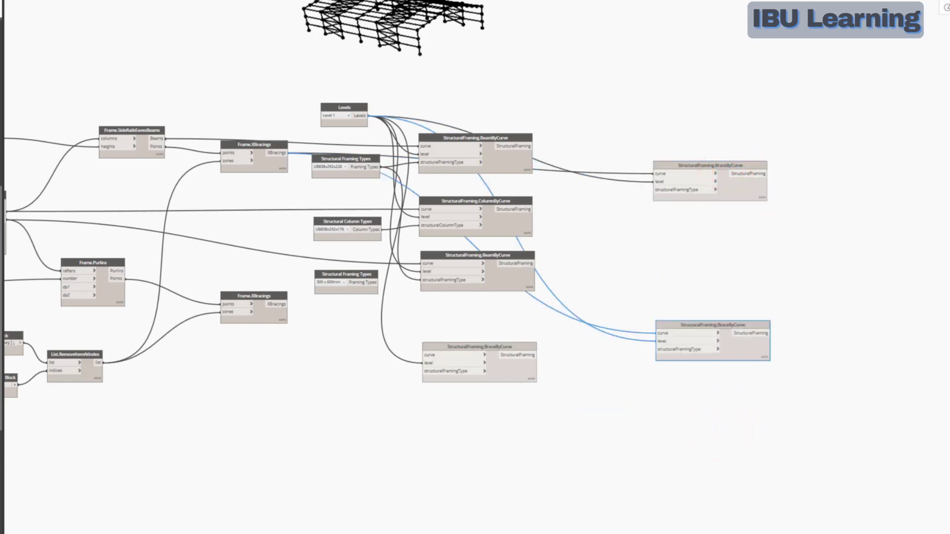
scroll(358, 283, up, 2)
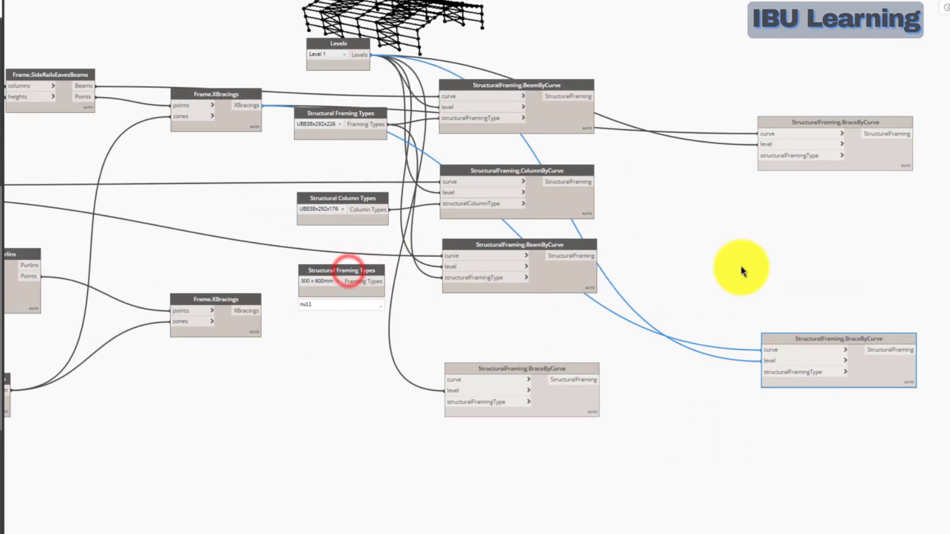
click(357, 271)
ctrl+drag(345, 270, 697, 251)
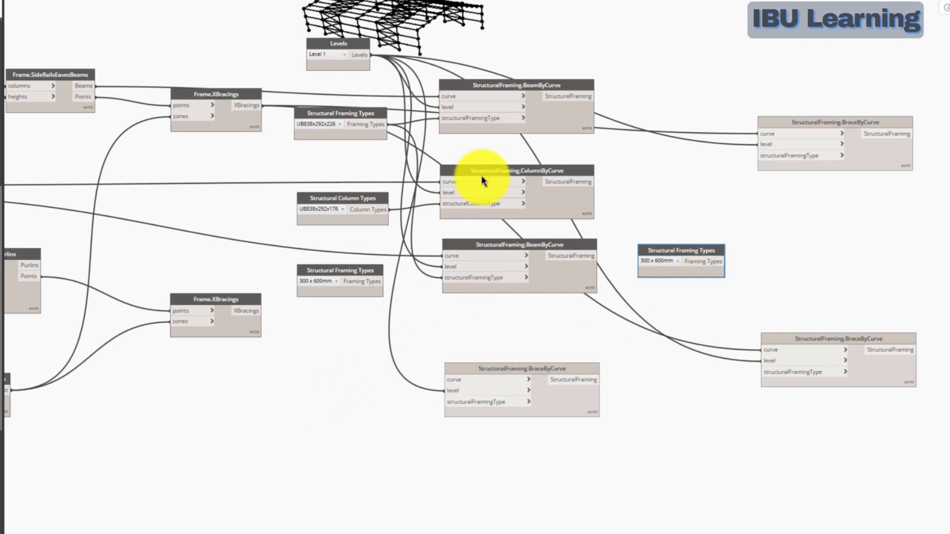
Step: Check which geometry Frame.SideRailsEavesBeams, Frame.Copy and Frame.Purlins each produce by highlighting it in the 3D preview
middle_drag(356, 355, 388, 393)
click(112, 135)
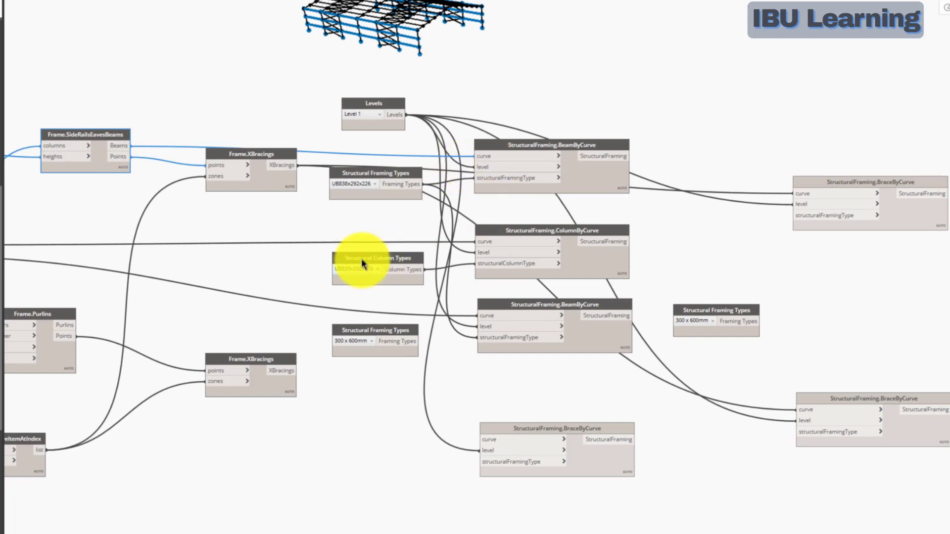
middle_drag(267, 287, 335, 293)
middle_drag(9, 270, 127, 269)
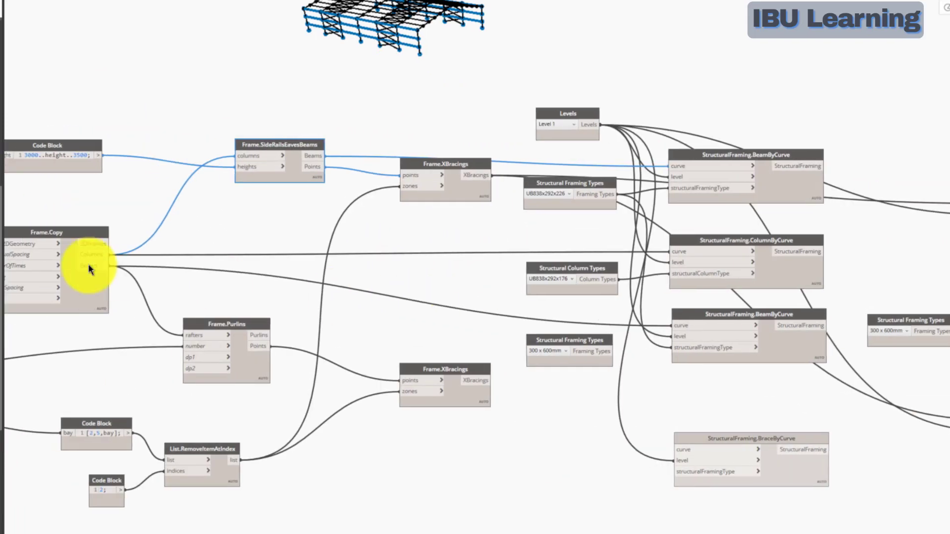
click(71, 239)
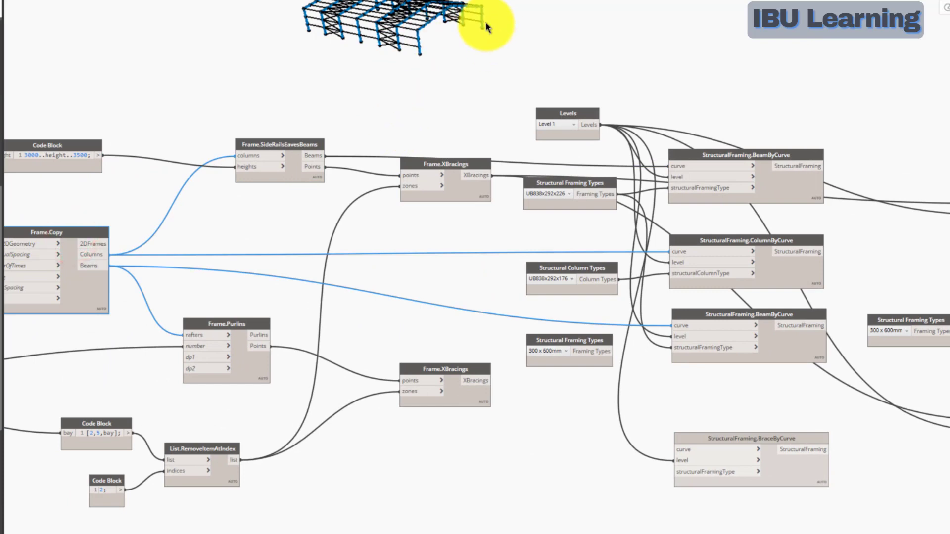
middle_drag(420, 97, 413, 105)
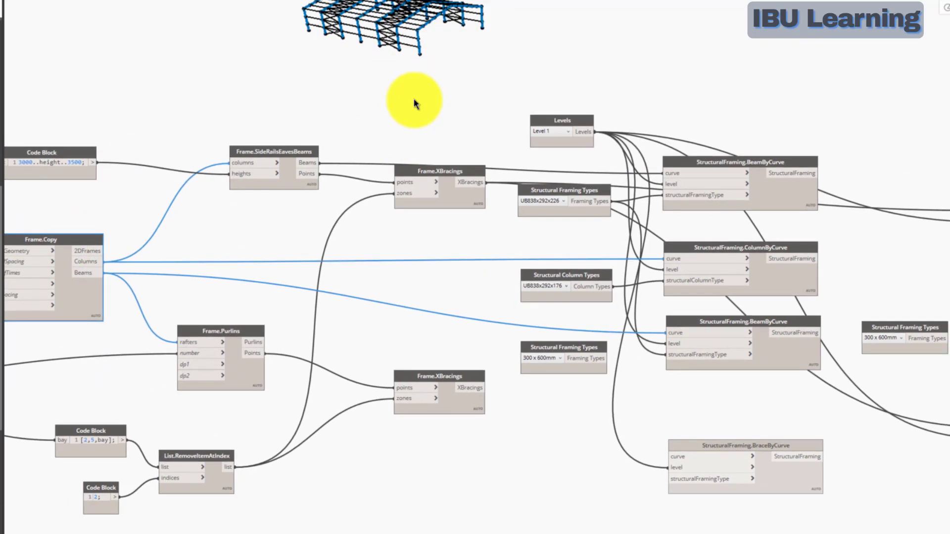
click(234, 333)
Step: Connect the Purlins output to the curve input of the nearest BraceByCurve node, then reposition that node and the lower Frame.XBracings node
middle_drag(323, 340, 237, 330)
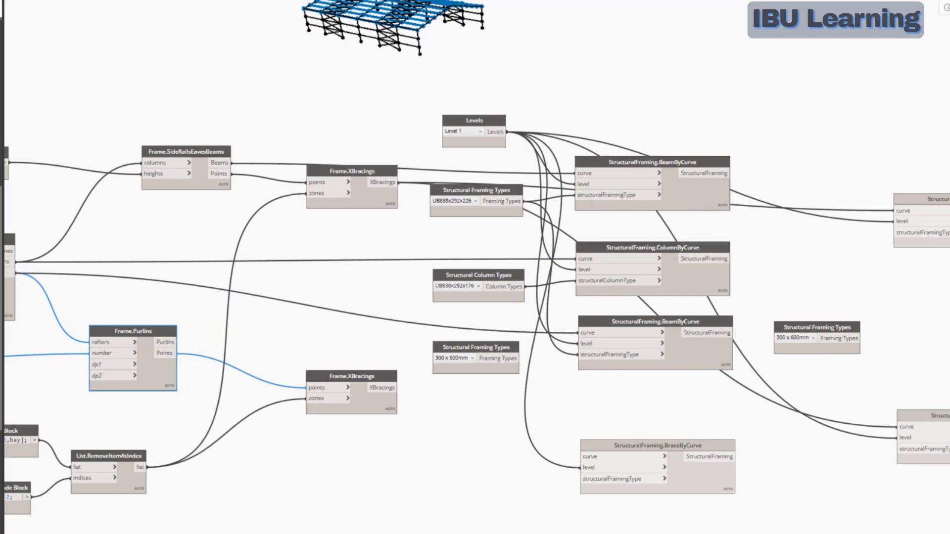
click(173, 342)
drag(625, 439, 649, 418)
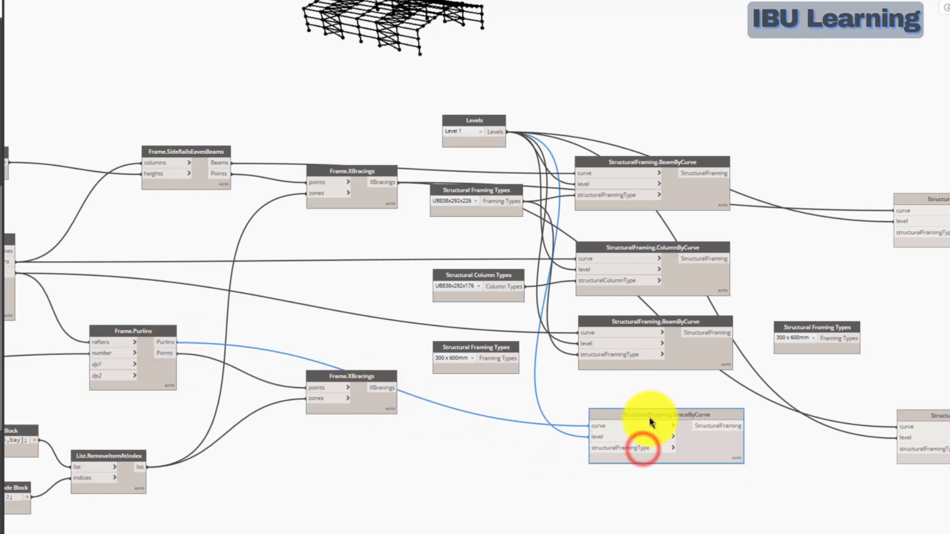
drag(328, 389, 307, 437)
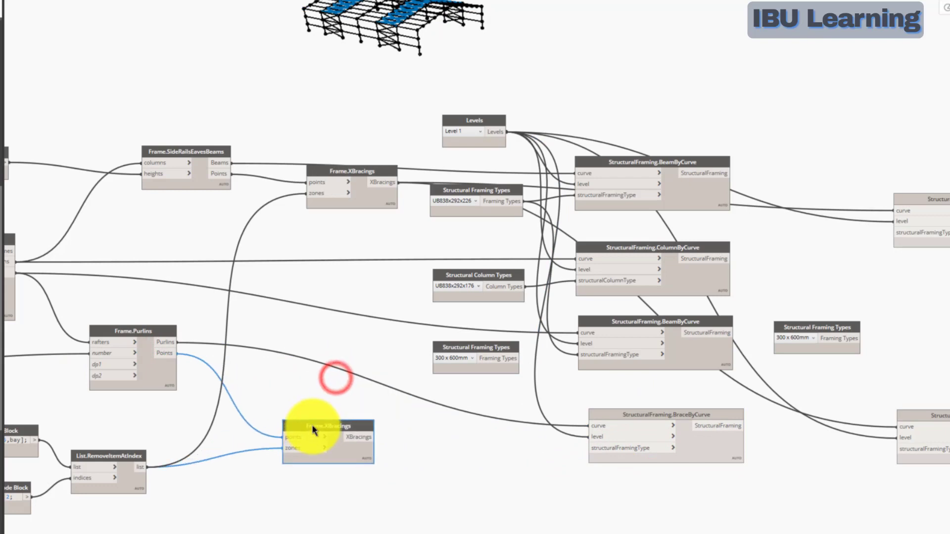
Step: Place the original 300 x 600mm Structural Framing Types node beside the purlins' BraceByCurve, connect it to structuralFramingType and set it to UB457x152x67
middle_drag(481, 432, 360, 405)
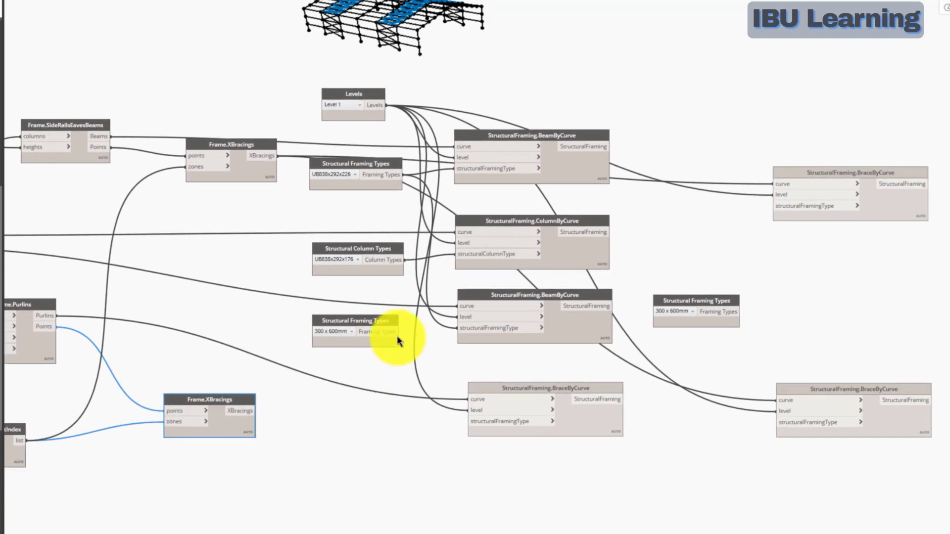
drag(368, 318, 375, 399)
click(396, 410)
click(472, 421)
click(343, 410)
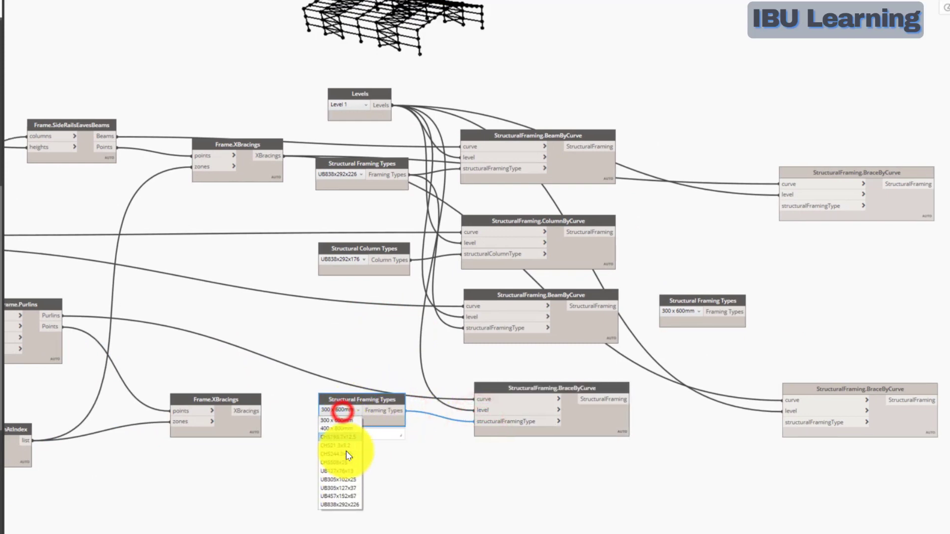
click(343, 496)
drag(357, 398, 355, 407)
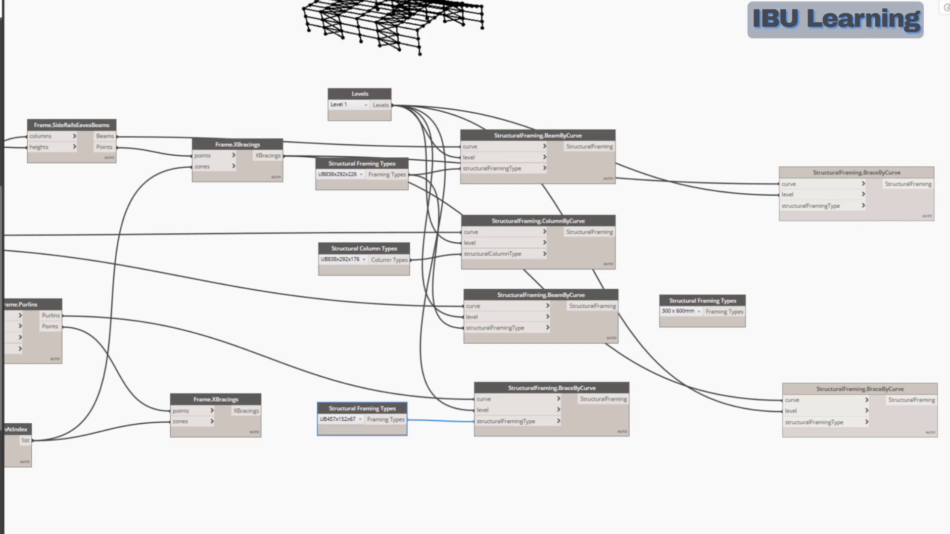
Step: Connect the UB457x152x67 framing type to the lower BeamByCurve's structuralFramingType input and tidy the positions of both nodes
click(400, 420)
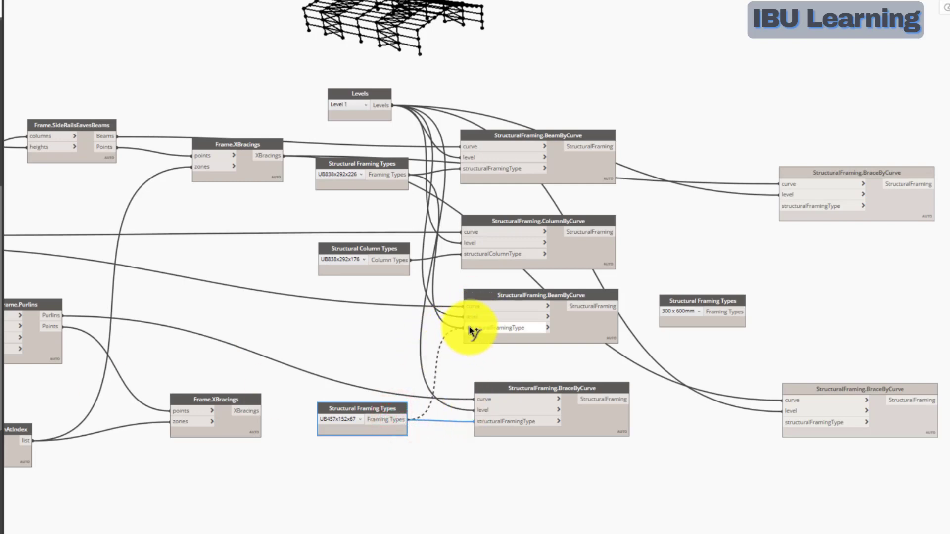
click(469, 328)
drag(548, 298, 557, 299)
drag(359, 407, 357, 370)
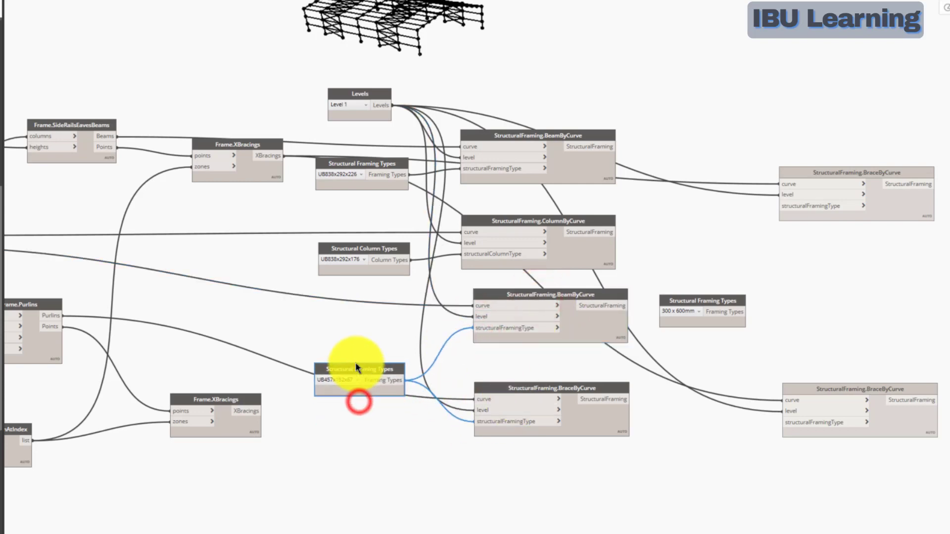
Step: Align the Structural Column Types and upper Structural Framing Types nodes, then shift the upper BeamByCurve and ColumnByCurve nodes away from them
middle_drag(555, 371, 547, 414)
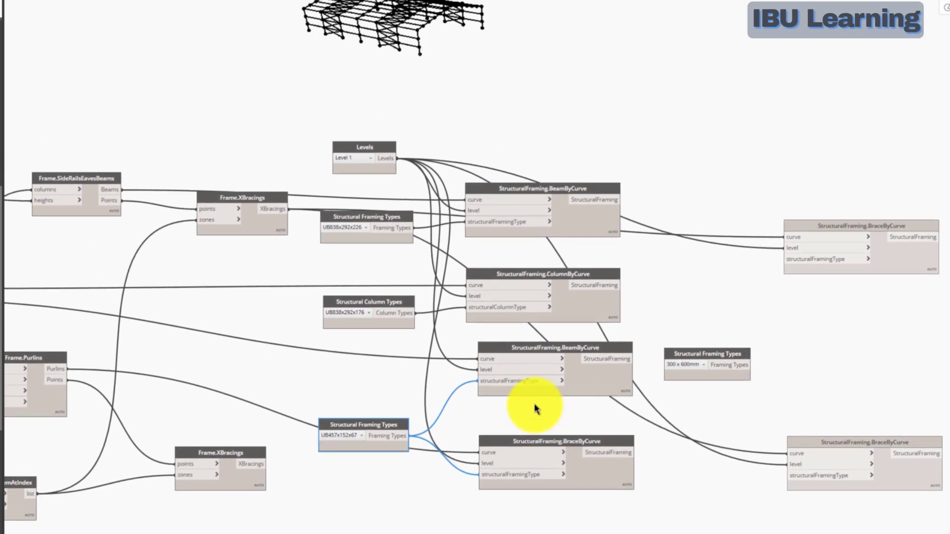
drag(367, 304, 367, 301)
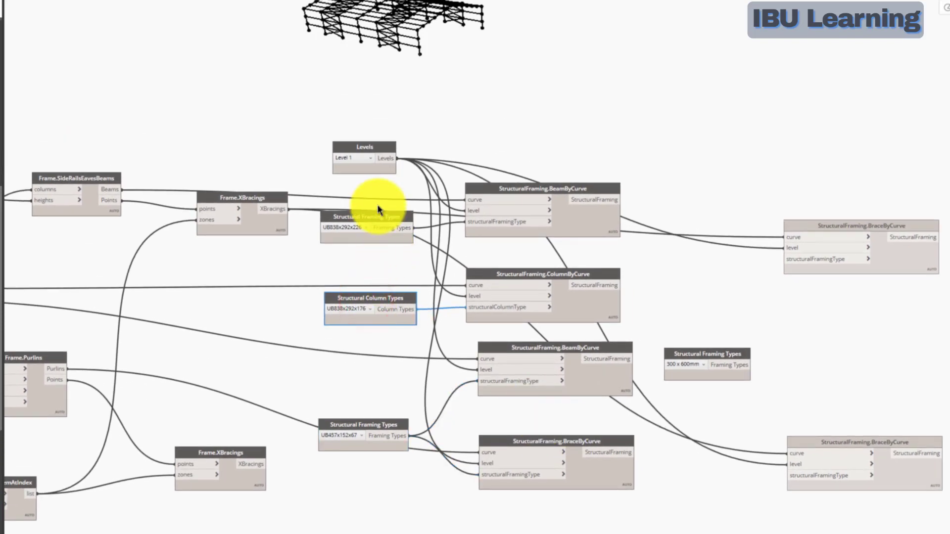
drag(374, 221, 372, 227)
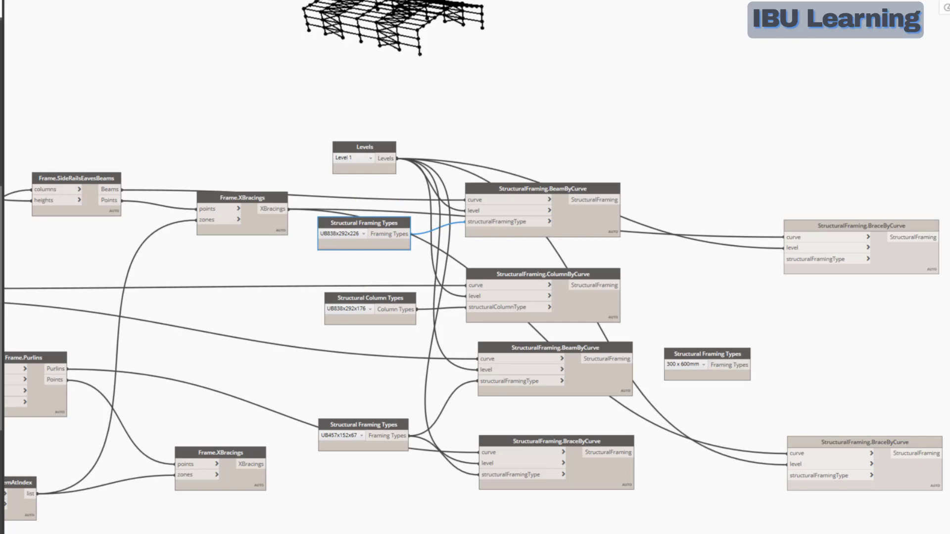
middle_drag(667, 317, 583, 312)
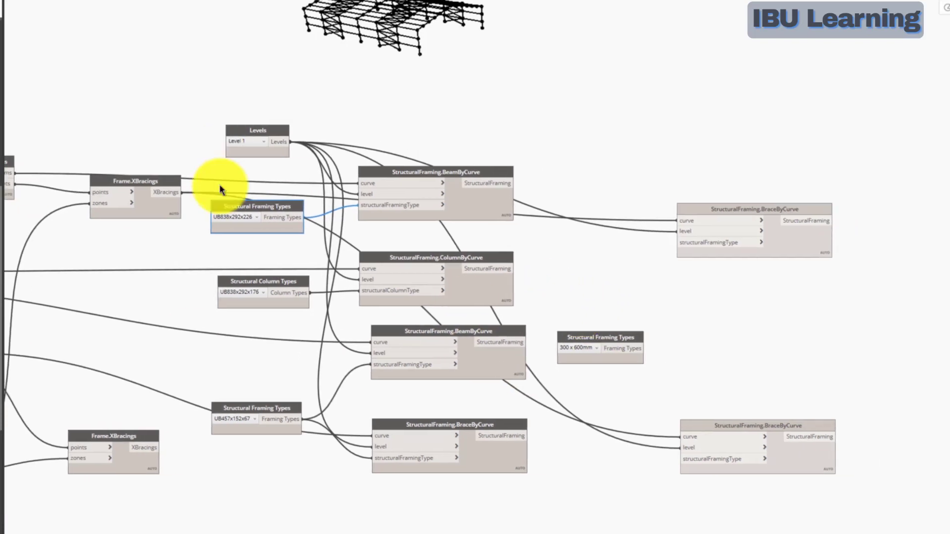
drag(247, 281, 249, 282)
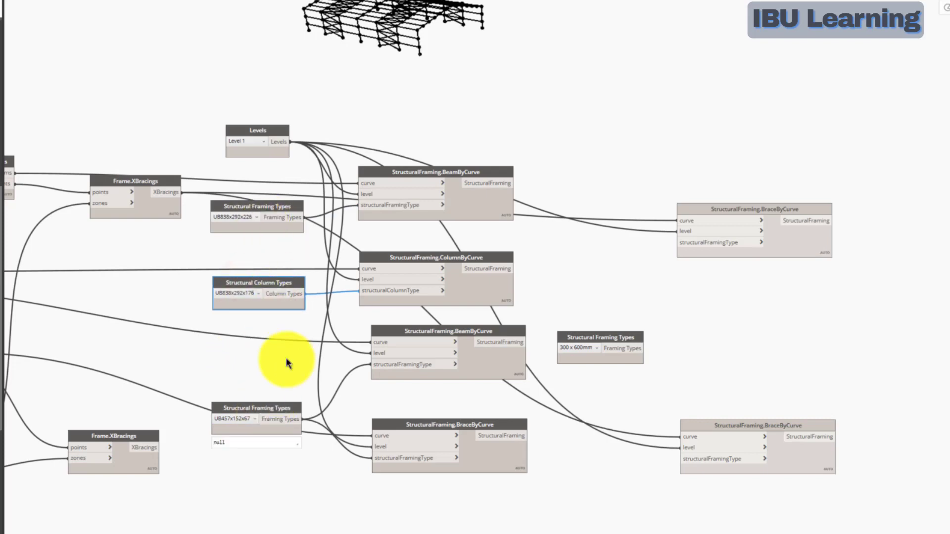
drag(448, 176, 460, 175)
drag(447, 263, 460, 263)
drag(456, 172, 459, 176)
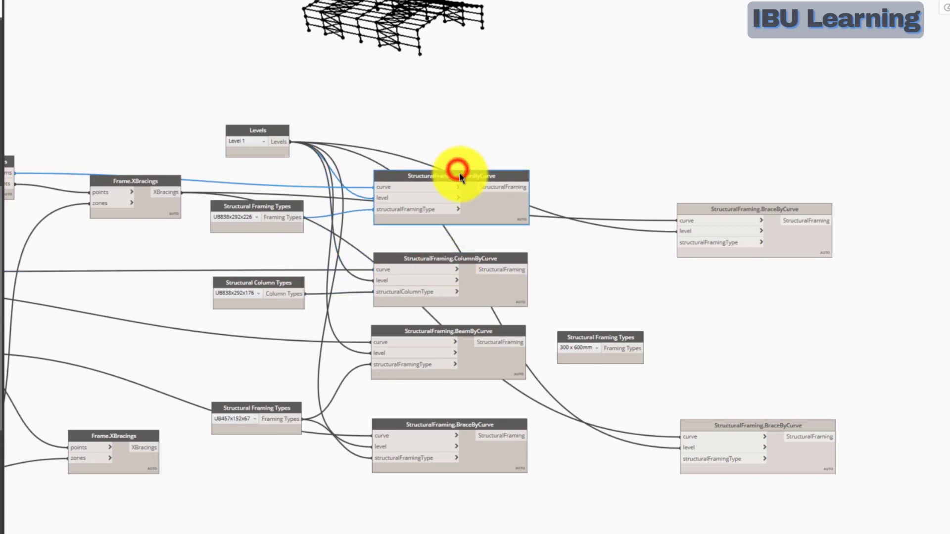
Step: Set the unconnected 300 x 600mm Structural Framing Types node to UB127x76x13
scroll(569, 376, down, 5)
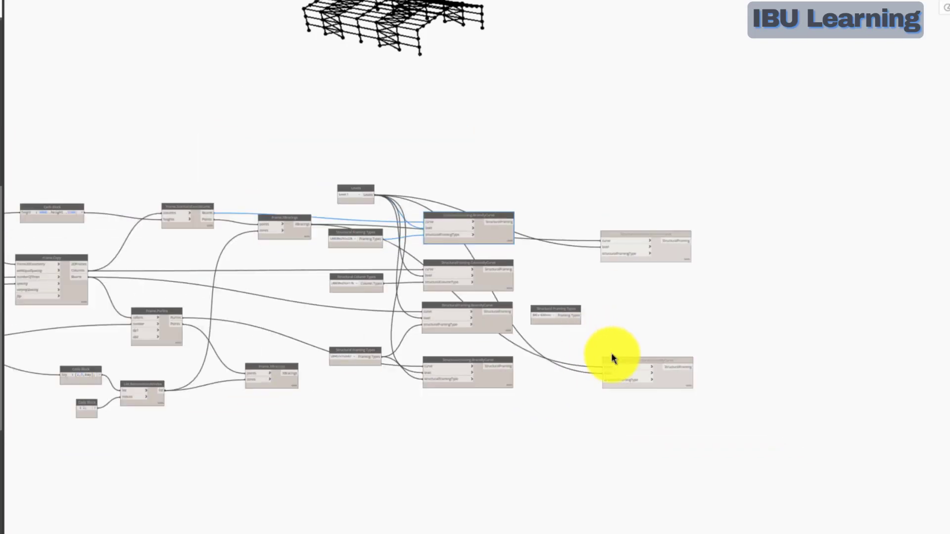
scroll(612, 340, up, 4)
scroll(681, 317, up, 2)
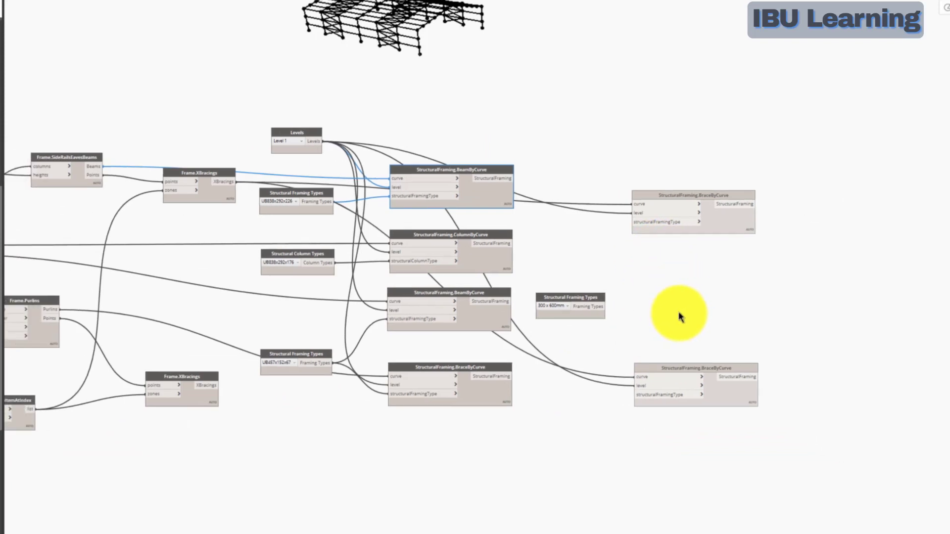
scroll(534, 302, up, 2)
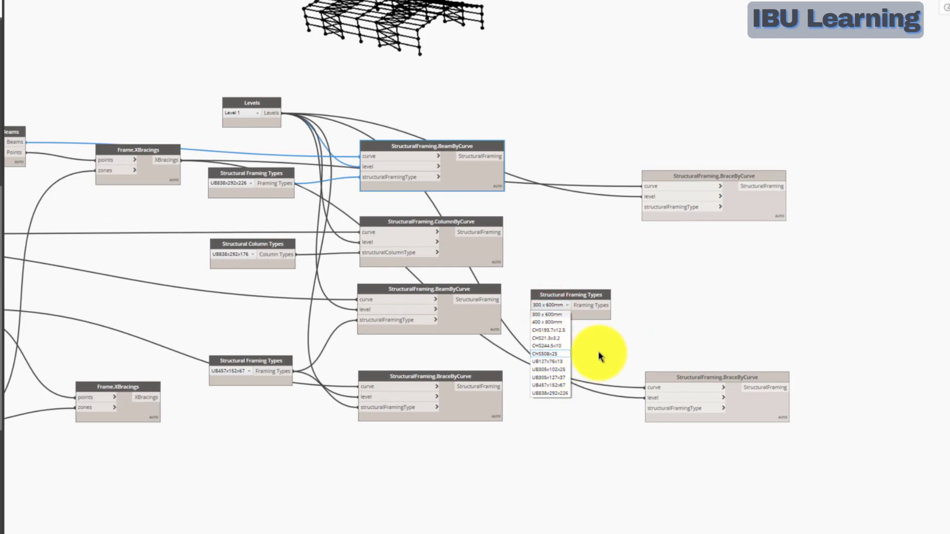
click(562, 364)
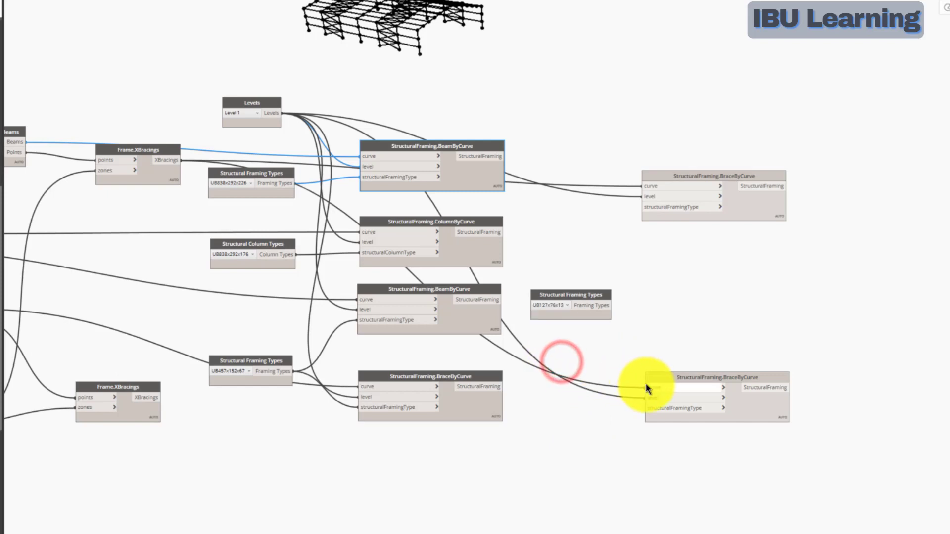
Step: Connect the UB127x76x13 framing type to structuralFramingType on both outer BraceByCurve nodes and space the three nodes farther from the others
drag(600, 307, 652, 212)
click(649, 208)
click(582, 291)
drag(801, 127, 724, 528)
drag(743, 379, 789, 385)
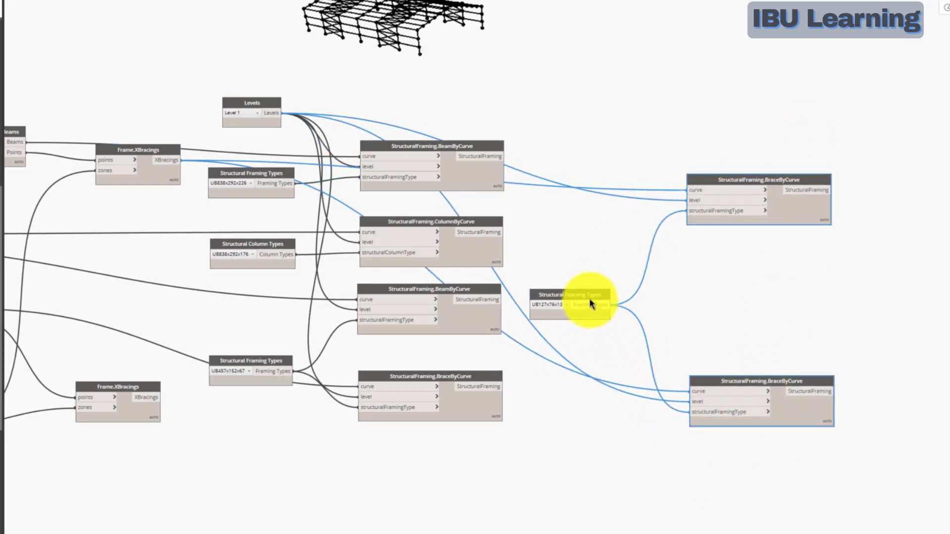
drag(589, 293, 603, 292)
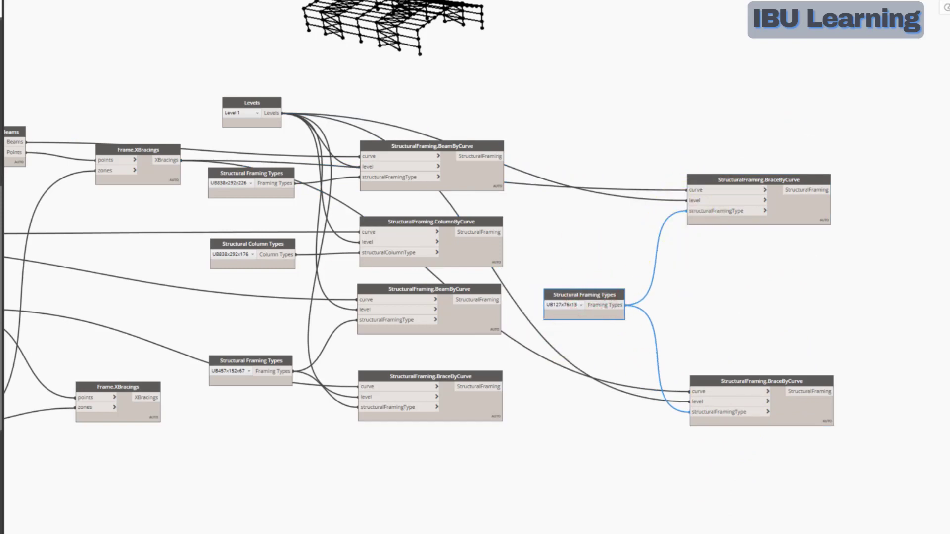
Step: Connect the lower Frame.XBracings output to the lower outer BraceByCurve's curve input and move the upper outer BraceByCurve above the Levels node
click(150, 401)
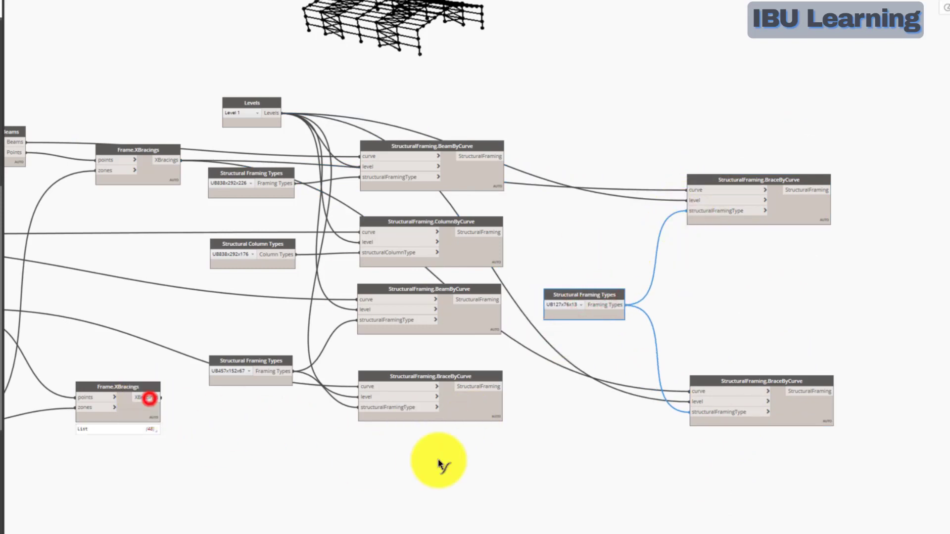
click(700, 391)
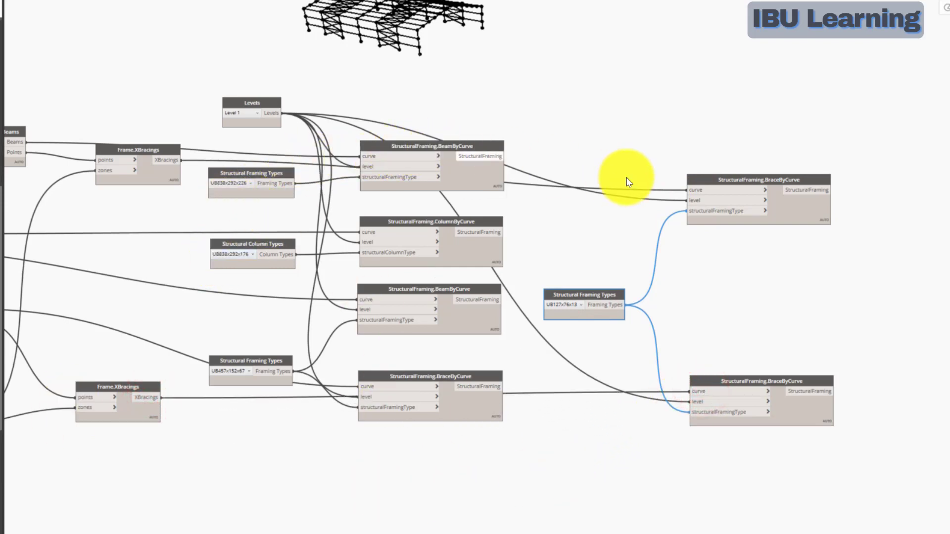
drag(731, 178, 725, 75)
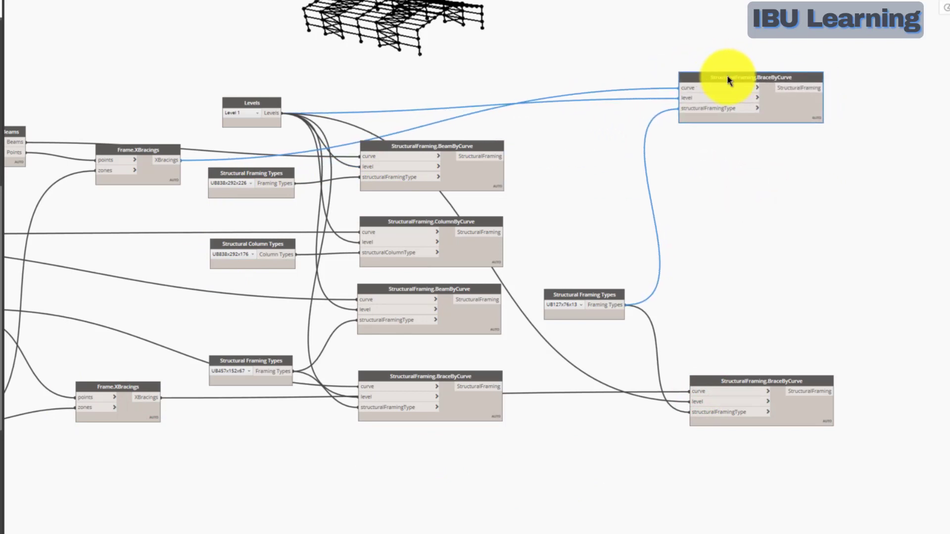
Step: Check the finished wiring and highlight what Frame.XBracings, Frame.SideRailsEavesBeams and Frame.Purlins each produce in the 3D preview
scroll(445, 407, down, 5)
click(261, 411)
click(276, 272)
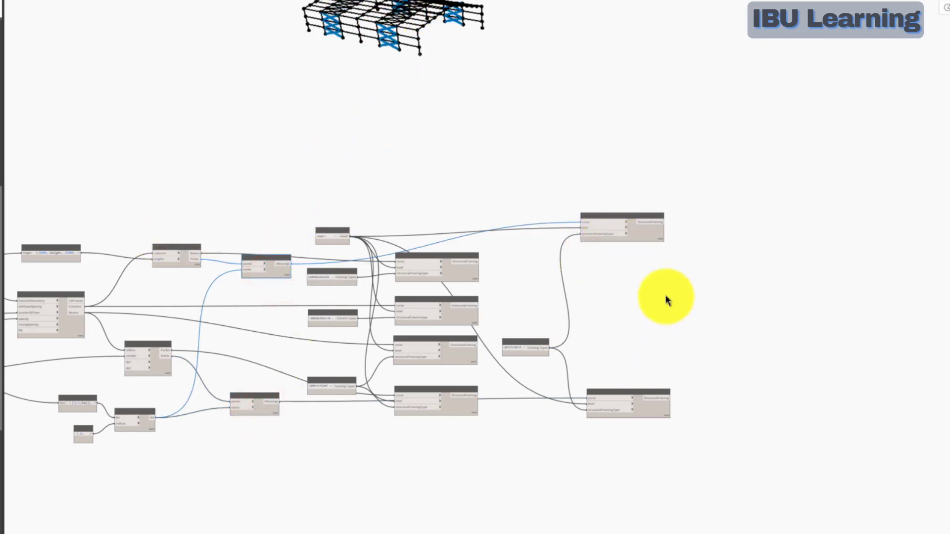
scroll(532, 354, up, 1)
scroll(531, 353, up, 3)
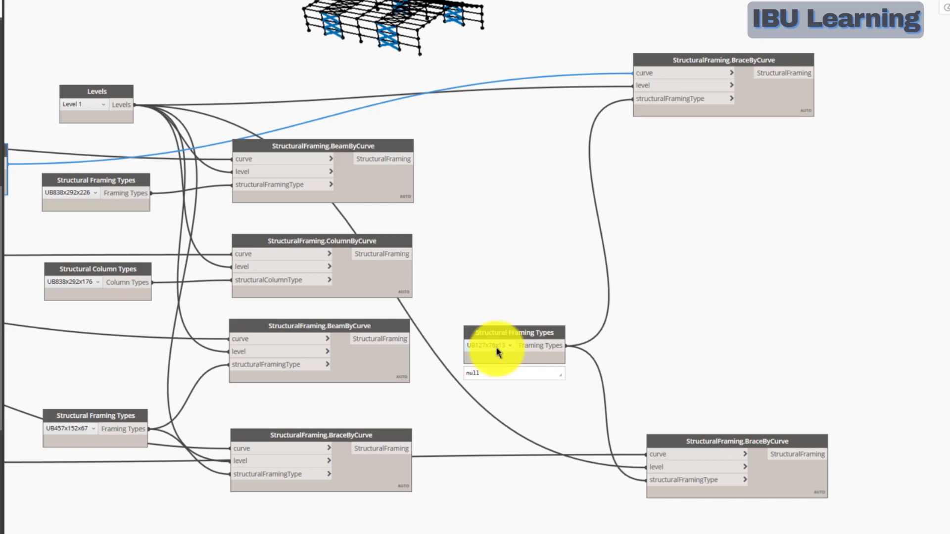
scroll(628, 341, down, 3)
click(470, 250)
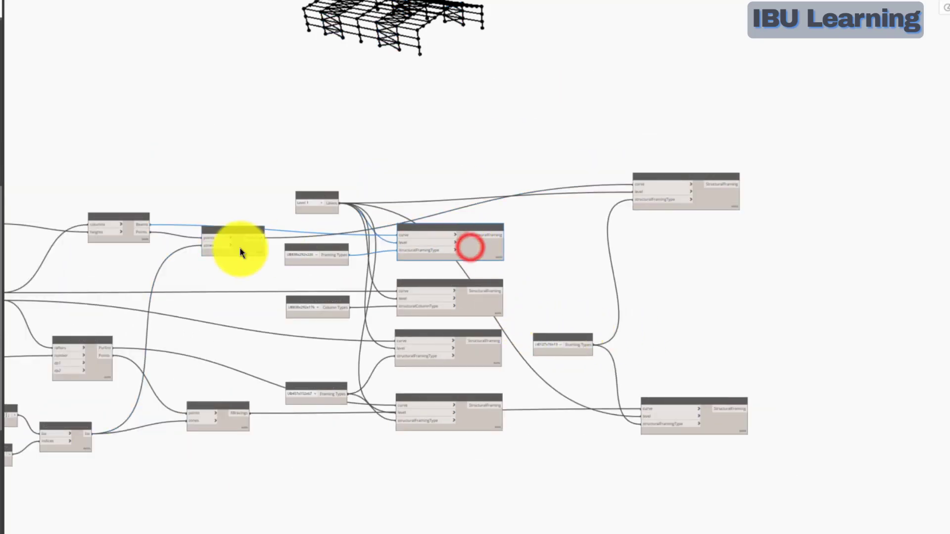
middle_drag(131, 220, 147, 243)
middle_drag(212, 382, 233, 380)
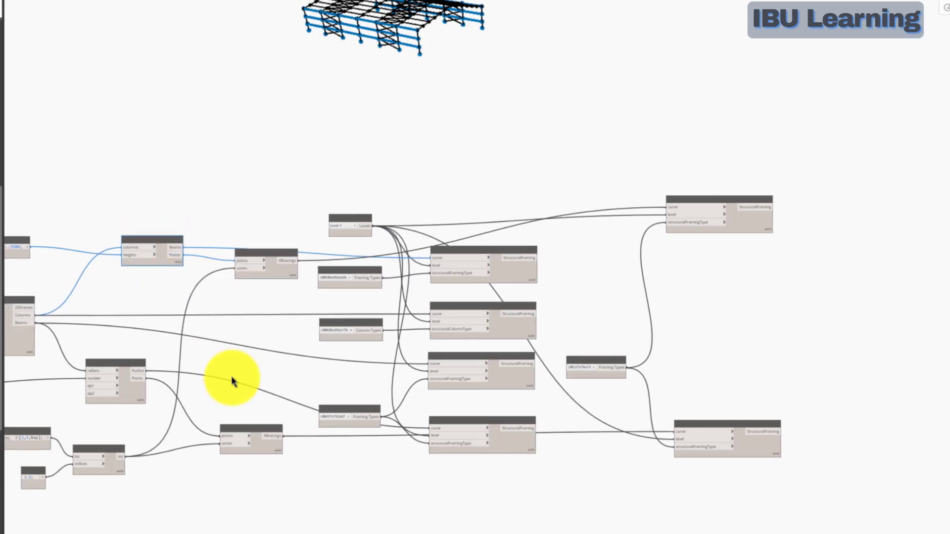
click(131, 395)
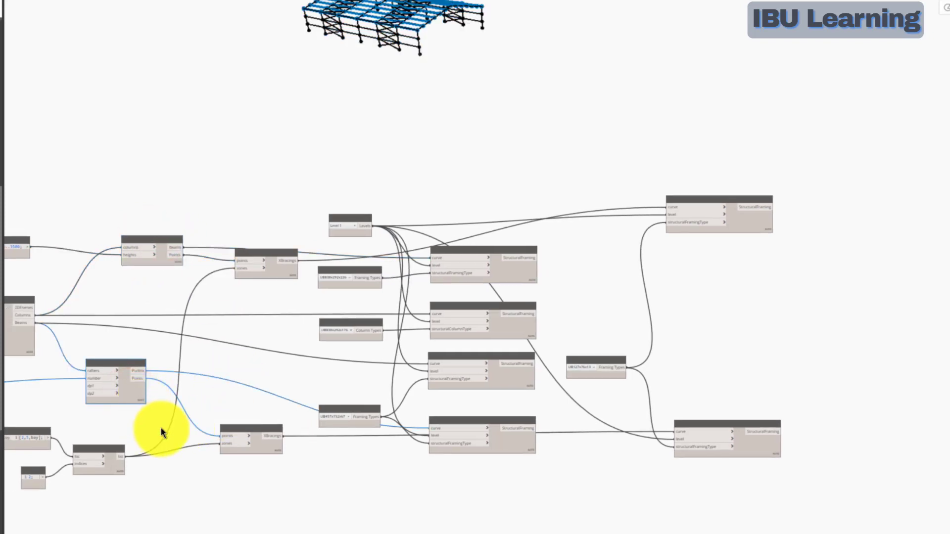
middle_drag(79, 355, 101, 351)
scroll(628, 178, down, 3)
scroll(707, 358, up, 6)
scroll(643, 318, down, 5)
scroll(579, 237, up, 2)
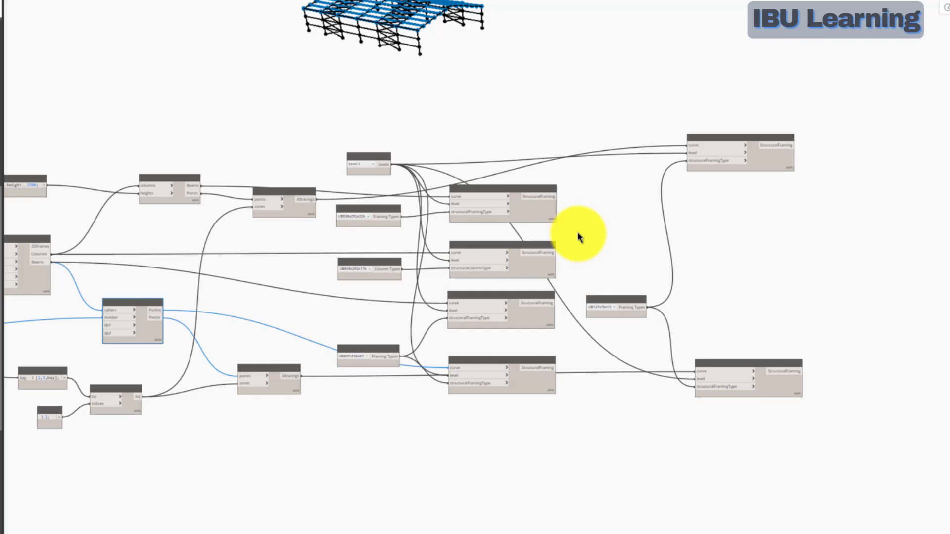
scroll(509, 242, up, 3)
middle_drag(461, 249, 484, 228)
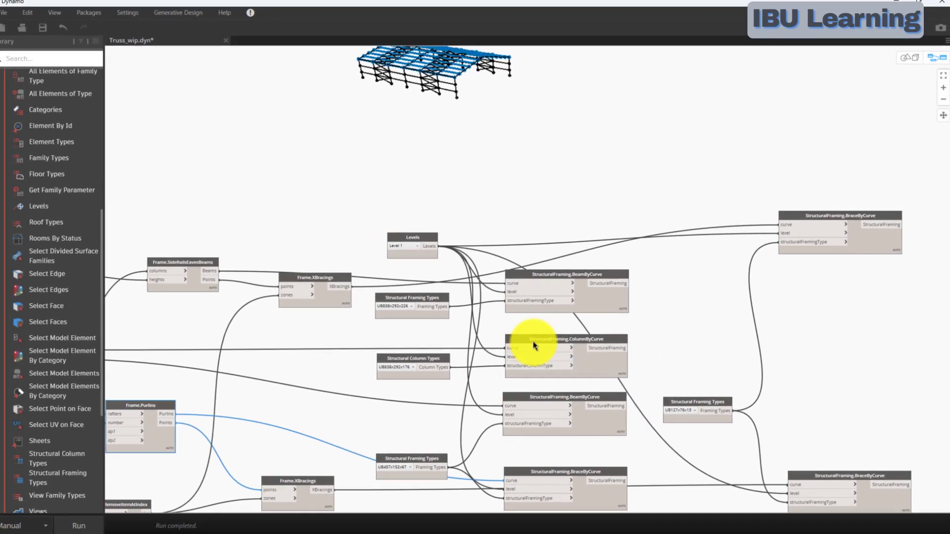
click(481, 134)
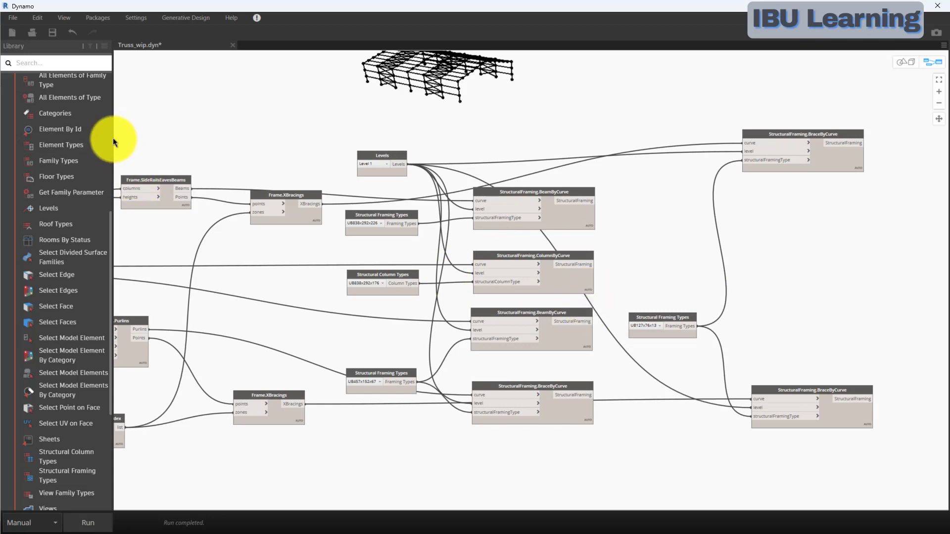
Step: Narrow the node library and arrange Dynamo side by side with the Revit 2021.1 Werehouse-WIP window
drag(112, 139, 65, 139)
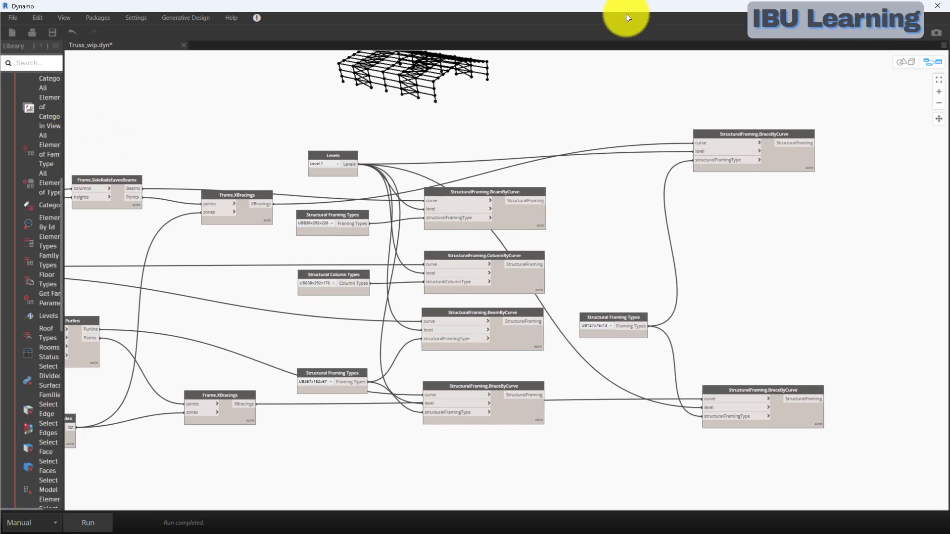
drag(604, 2, 323, 29)
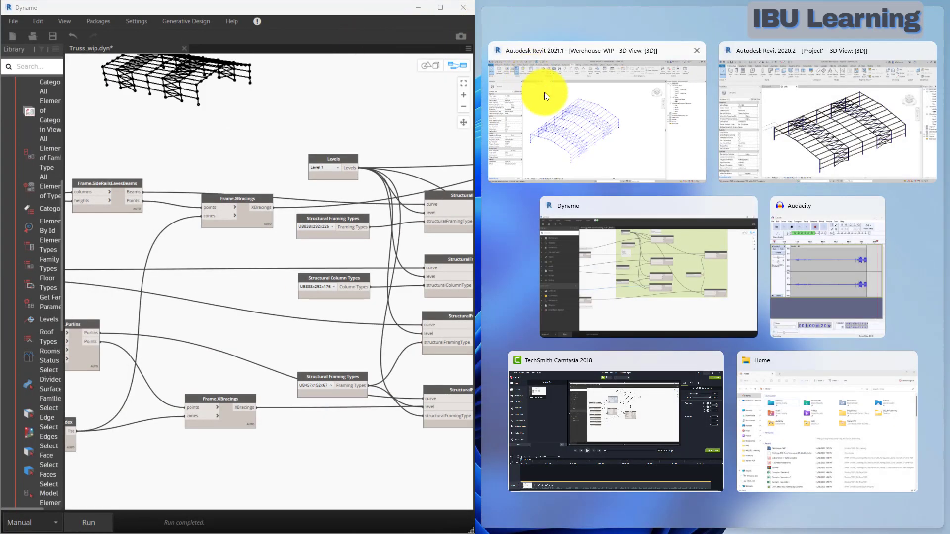
click(559, 108)
Step: Close the Properties palette in Revit so the 3D view fills the window
click(911, 48)
click(688, 132)
click(944, 93)
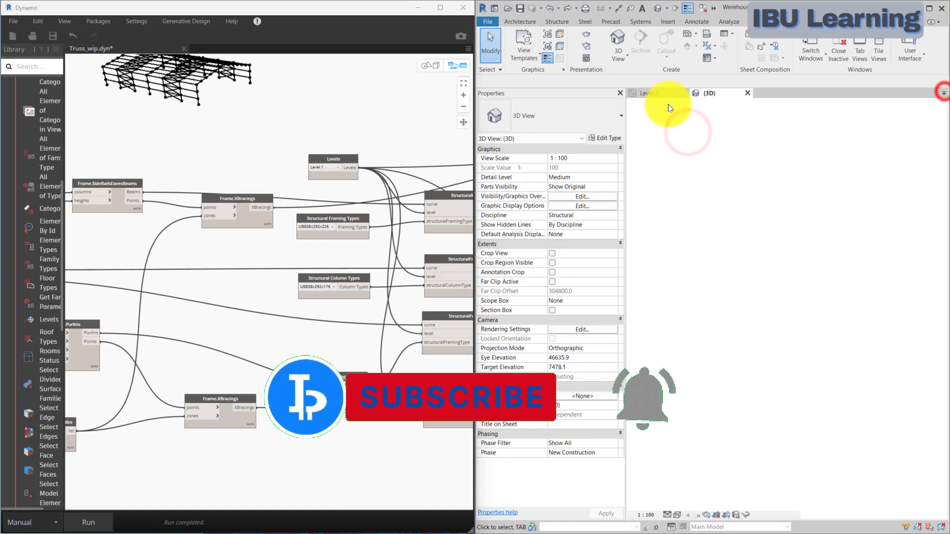
click(619, 93)
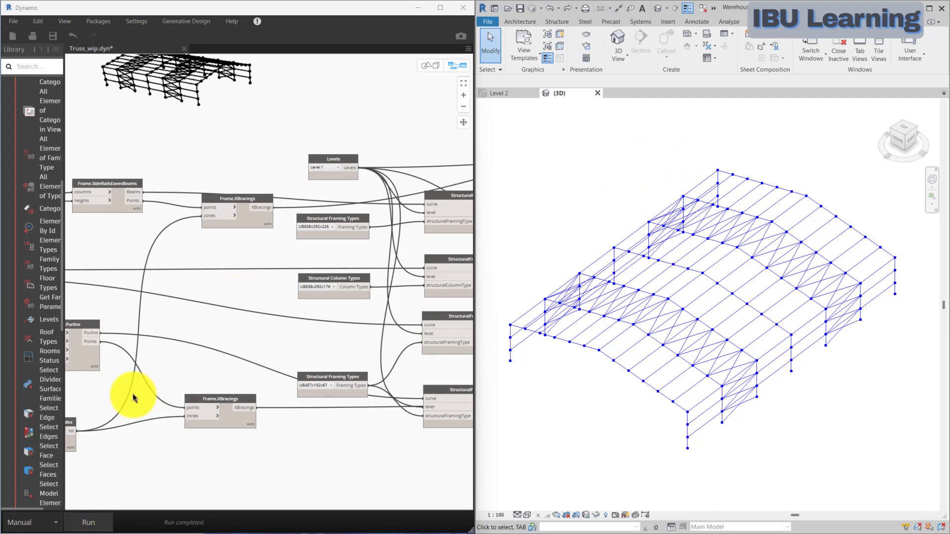
Step: Run the whole graph to generate the structural columns, beams and braces in the Revit 3D view, and inspect the frame
scroll(221, 341, down, 3)
scroll(148, 342, down, 2)
key(ctrl+l)
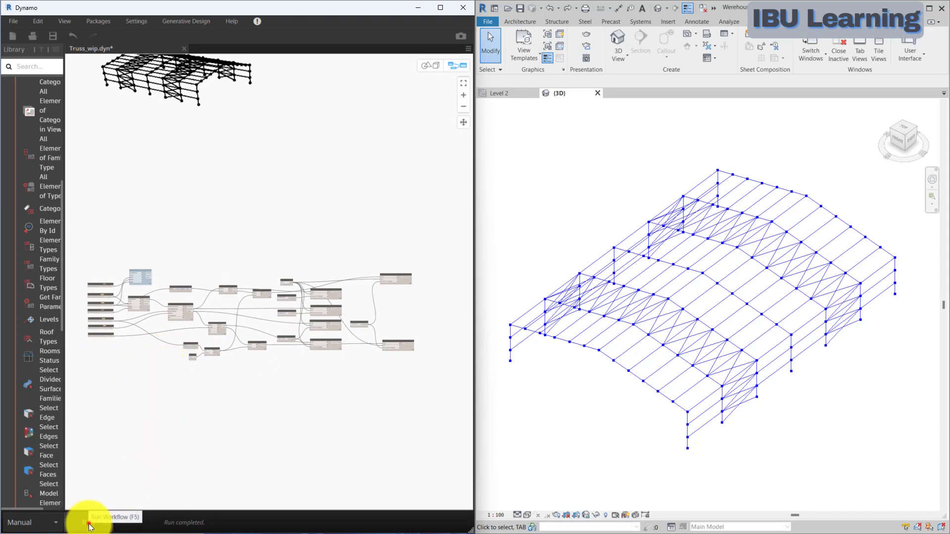
click(89, 524)
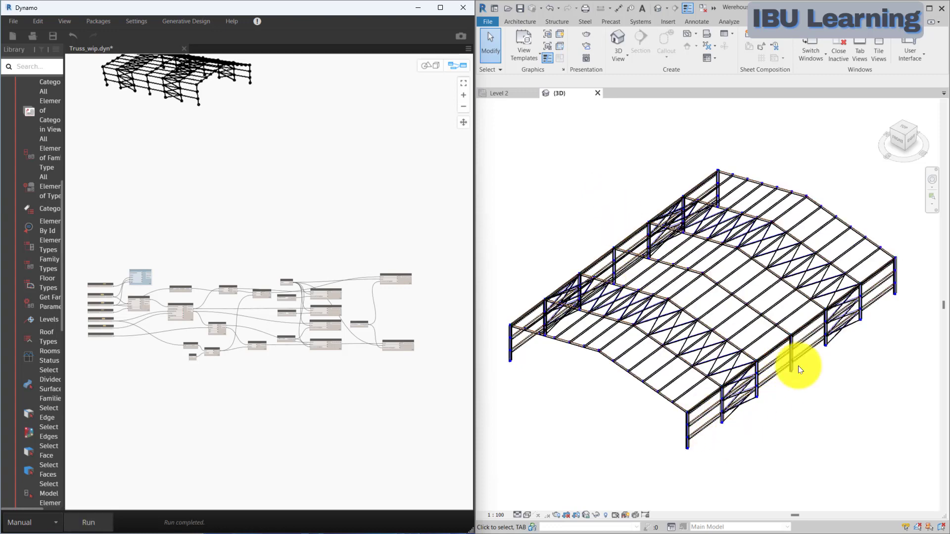
scroll(764, 388, up, 2)
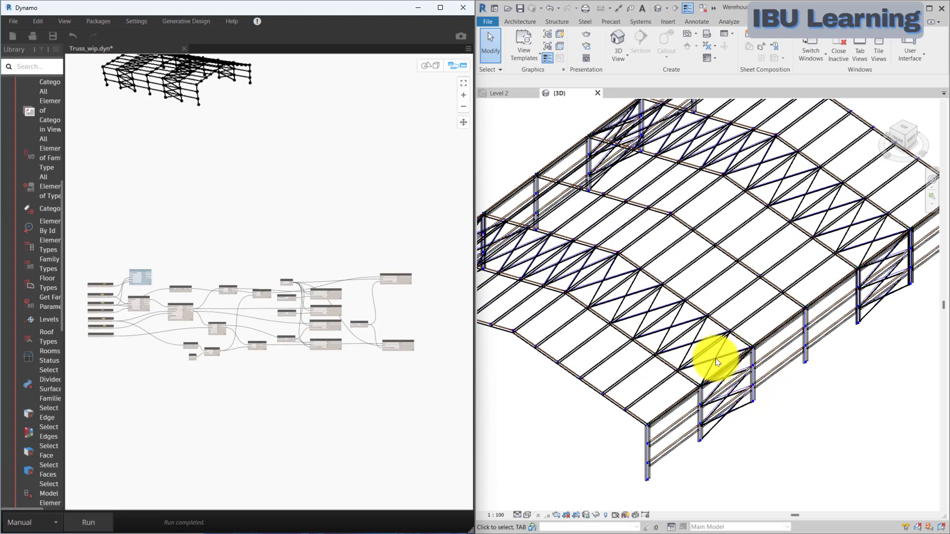
scroll(688, 341, down, 1)
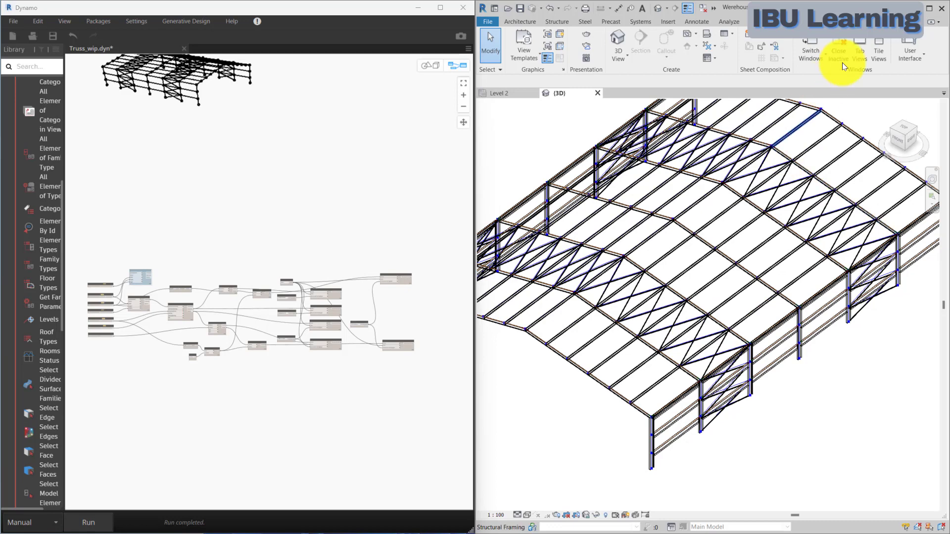
Step: Maximize Revit and close Dynamo, saving the changes to Truss_wip.dyn, and inspect the generated frame
click(926, 9)
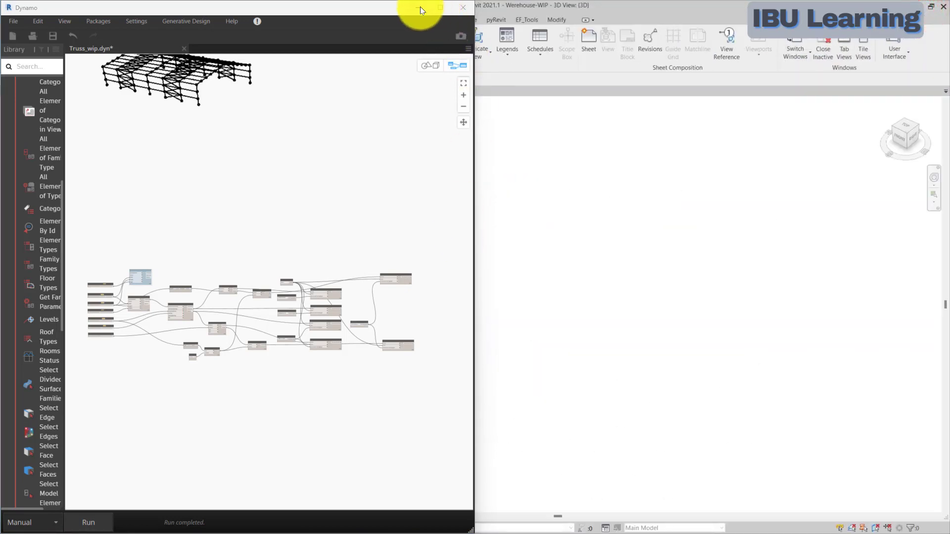
click(461, 11)
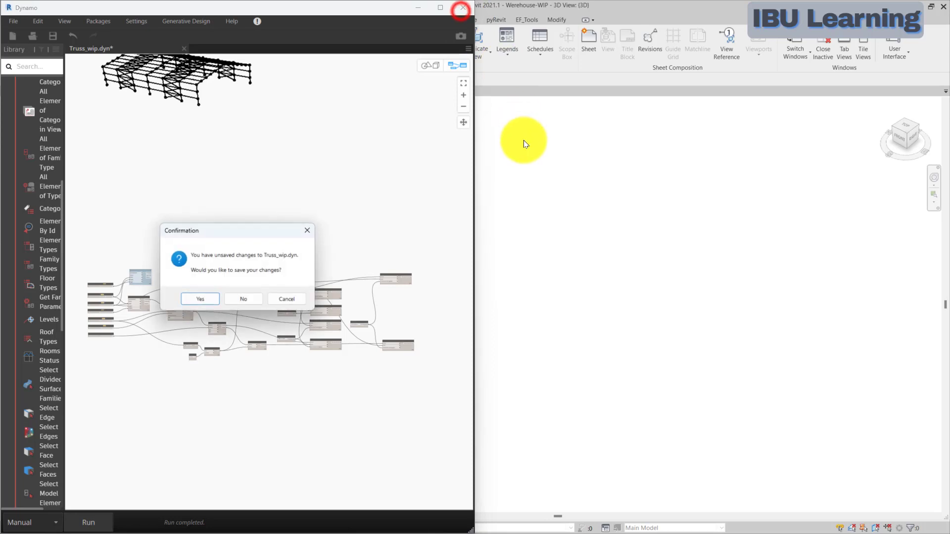
click(199, 297)
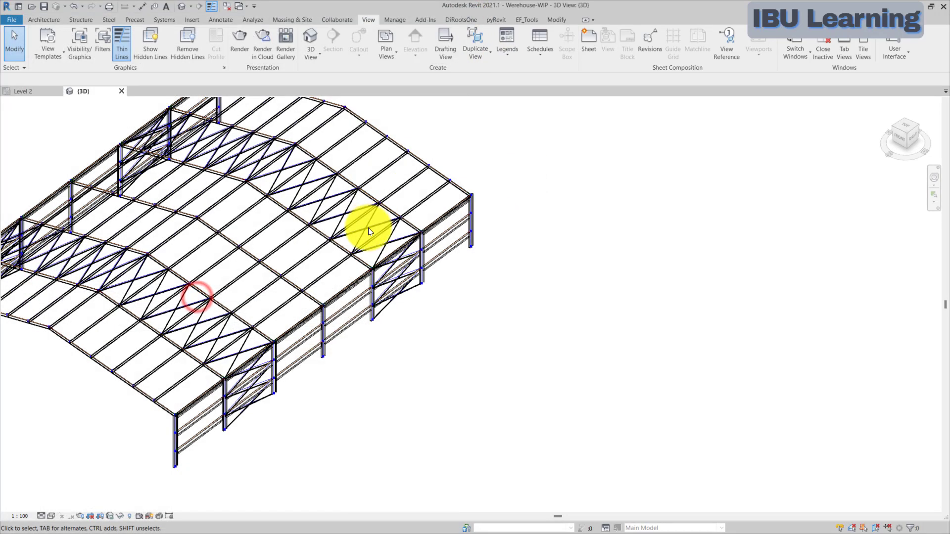
scroll(566, 313, up, 5)
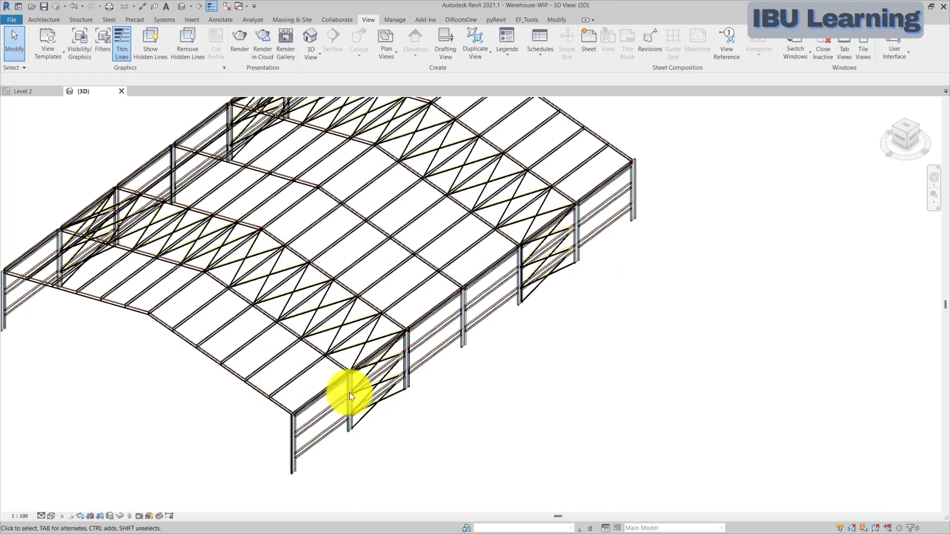
Step: Inspect the generated warehouse frame from several angles, checking the side columns, rails, purlins and X-bracing
scroll(324, 356, down, 6)
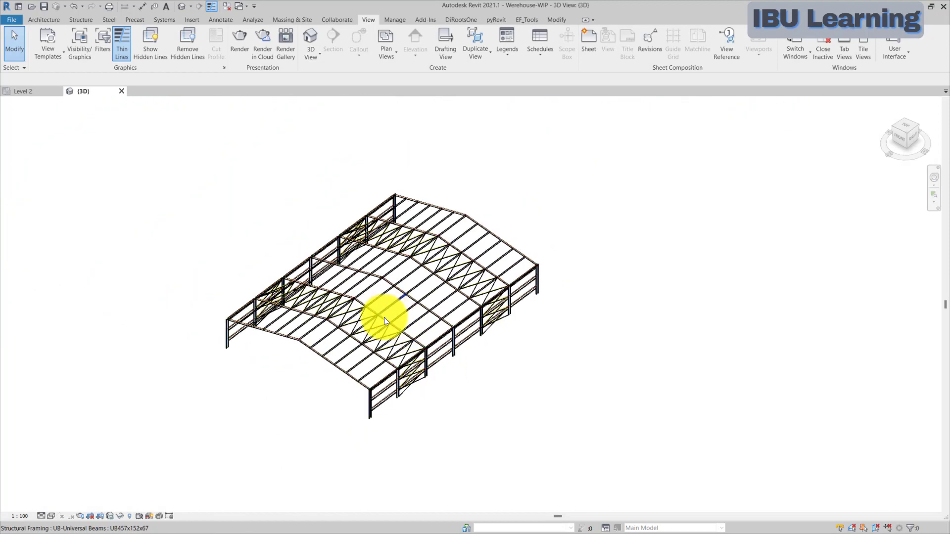
scroll(385, 316, up, 2)
click(352, 359)
scroll(425, 390, down, 2)
shift+middle_drag(445, 403, 465, 420)
click(465, 420)
scroll(372, 376, up, 3)
shift+middle_drag(340, 394, 473, 325)
shift+middle_drag(296, 297, 265, 247)
scroll(215, 248, up, 3)
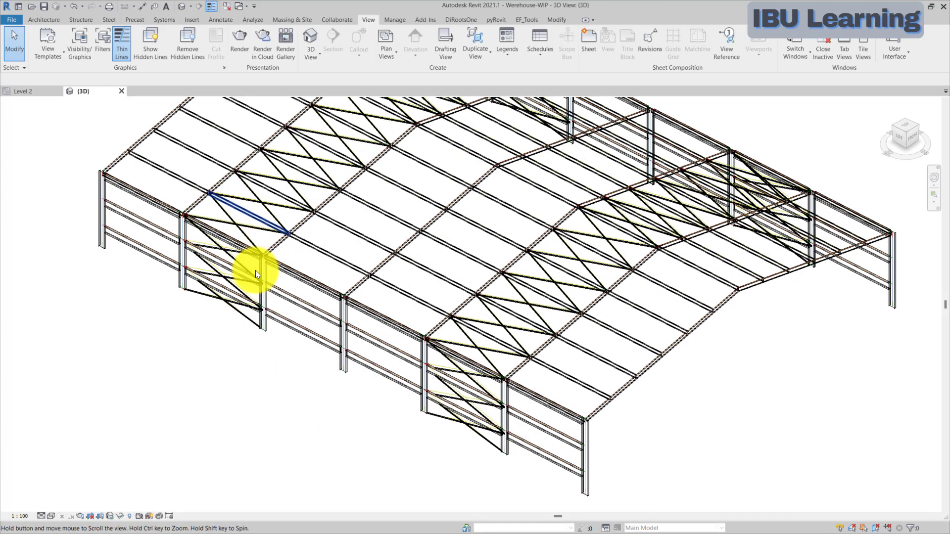
click(590, 466)
click(314, 436)
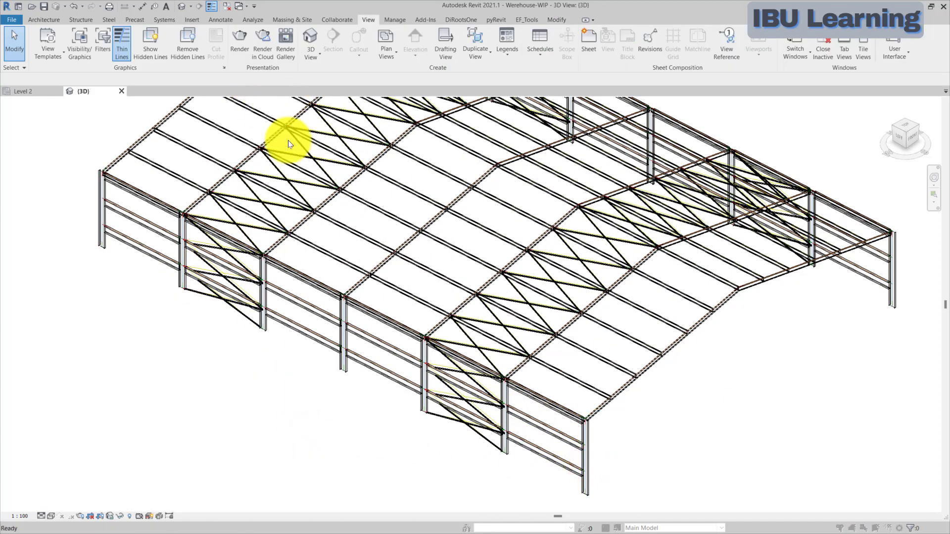
Step: Hide all analytical model categories in the 3D view through its visibility/graphics overrides
key(v)
key(g)
click(434, 101)
click(303, 114)
click(661, 415)
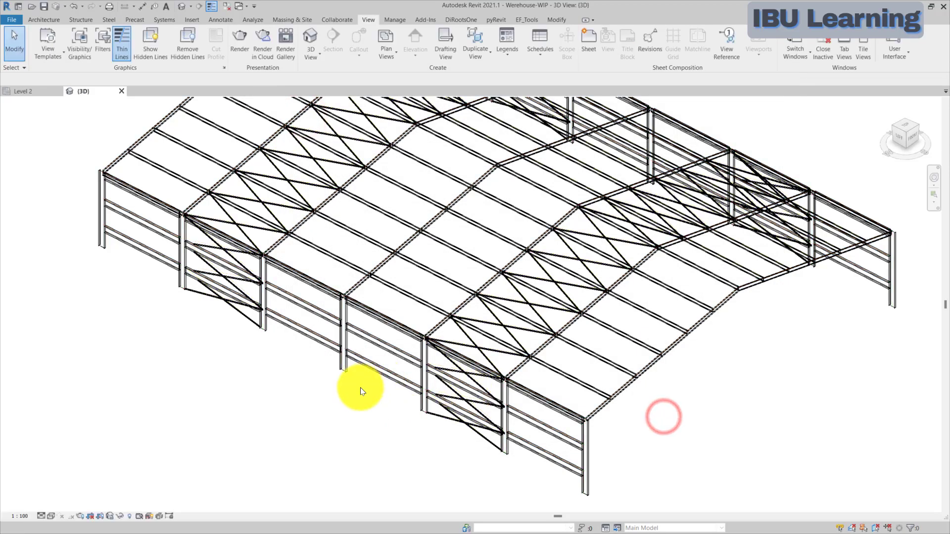
Step: Set the 3D view's visual style to Shaded and inspect the end column and side bays up close
shift+middle_drag(354, 400, 486, 493)
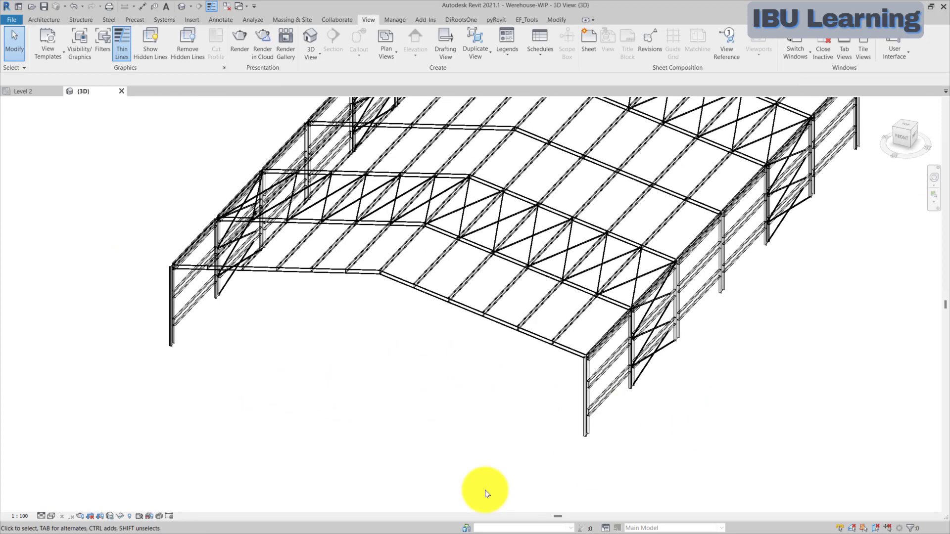
click(51, 516)
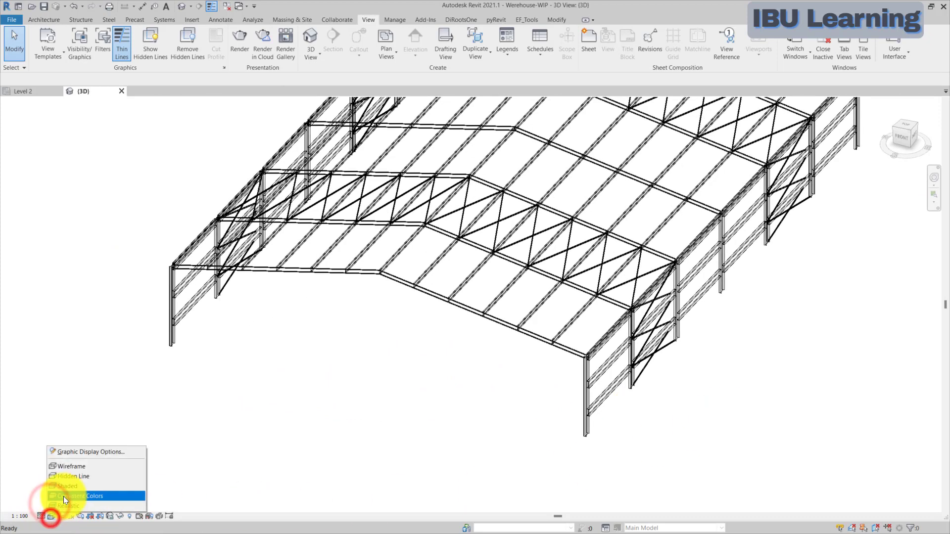
click(70, 487)
shift+middle_drag(366, 375, 323, 370)
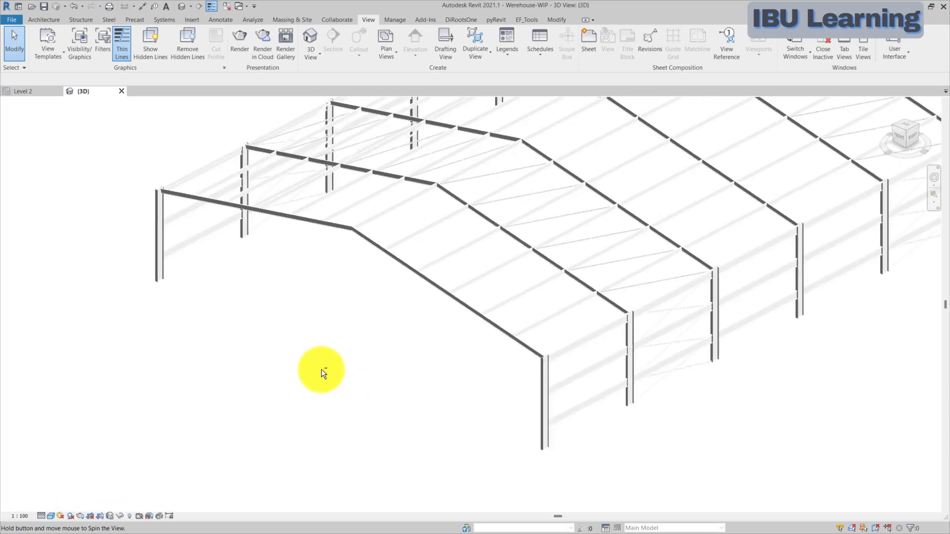
middle_drag(529, 400, 334, 445)
scroll(395, 426, up, 2)
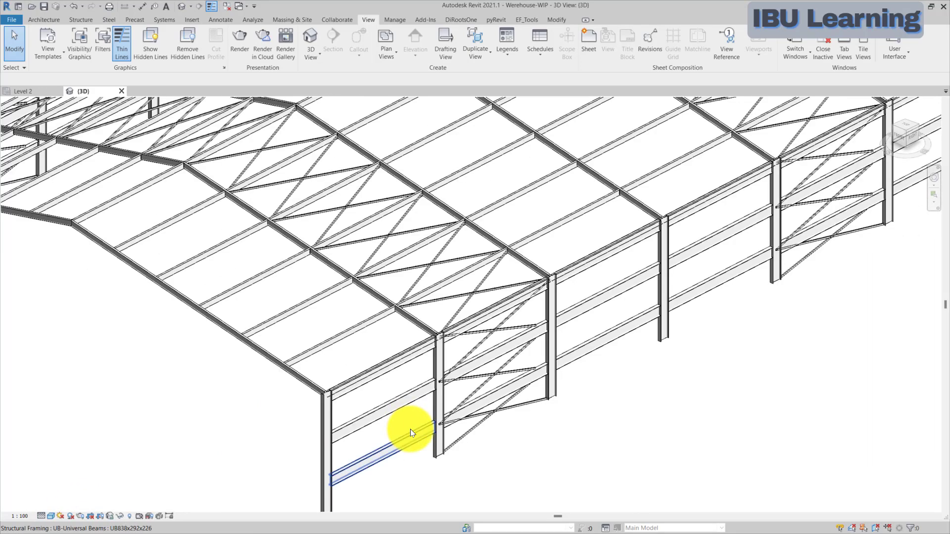
click(324, 414)
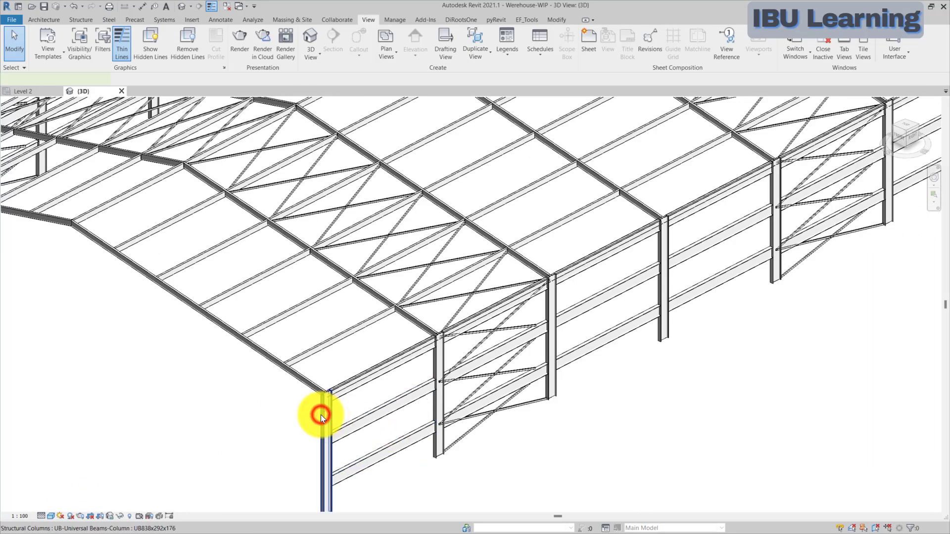
click(266, 409)
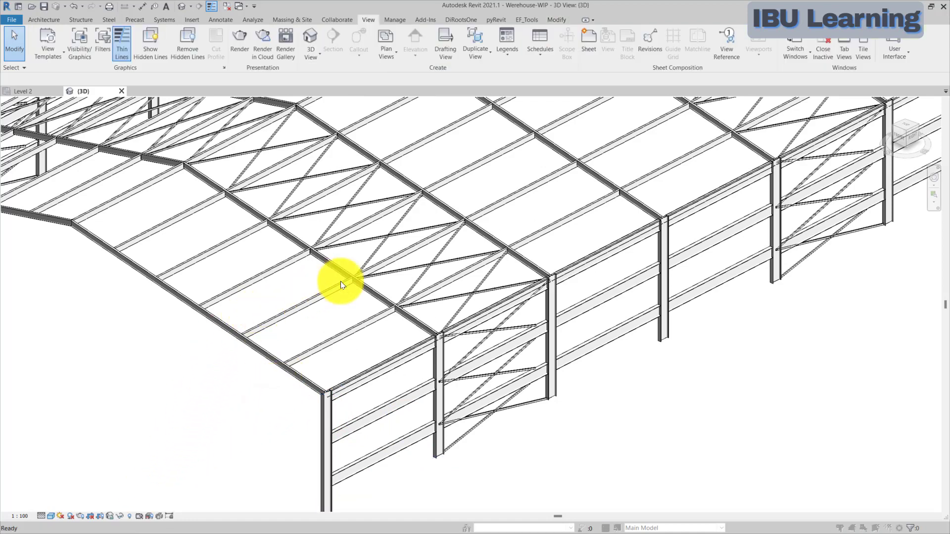
Step: In the 3D view's visibility/graphics overrides, set the Structural Columns' projection surface foreground pattern colour to red
key(v)
key(g)
key(s)
key(t)
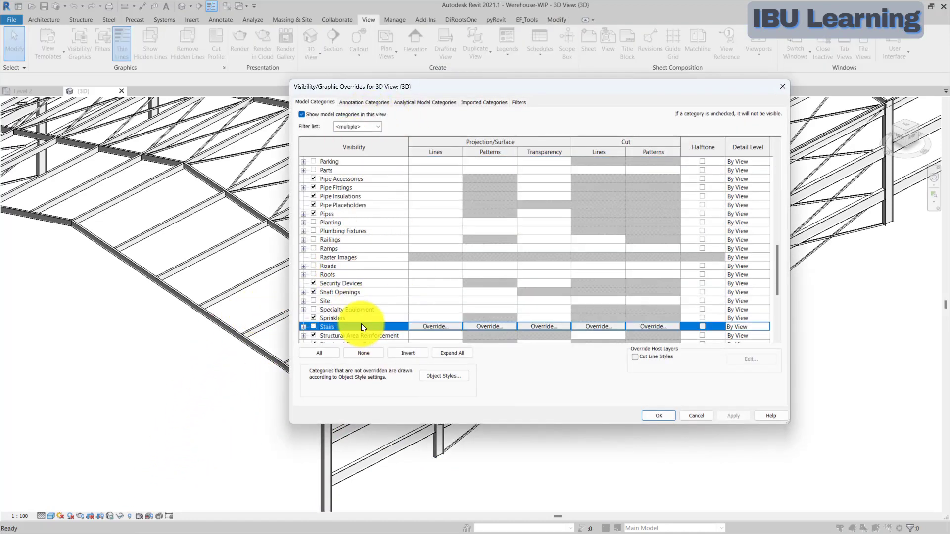
scroll(361, 325, down, 4)
click(360, 288)
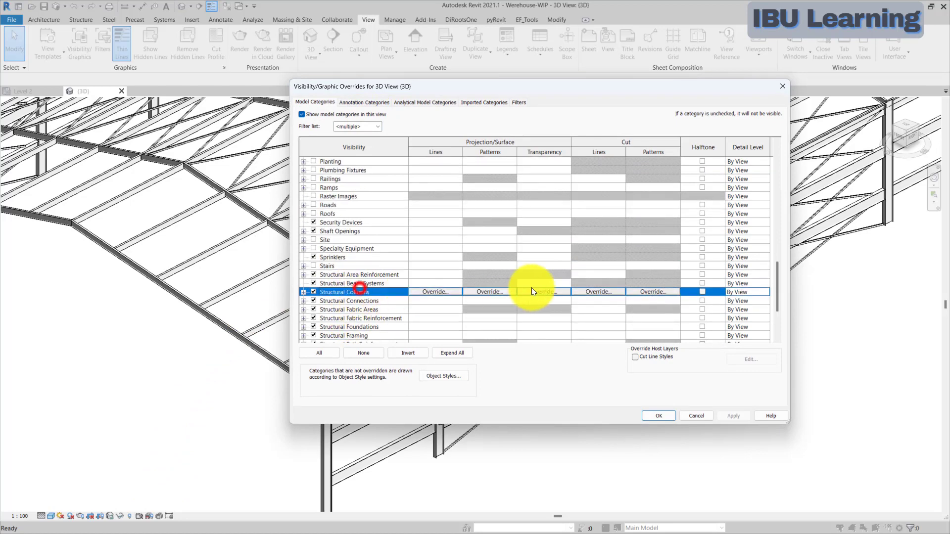
click(497, 291)
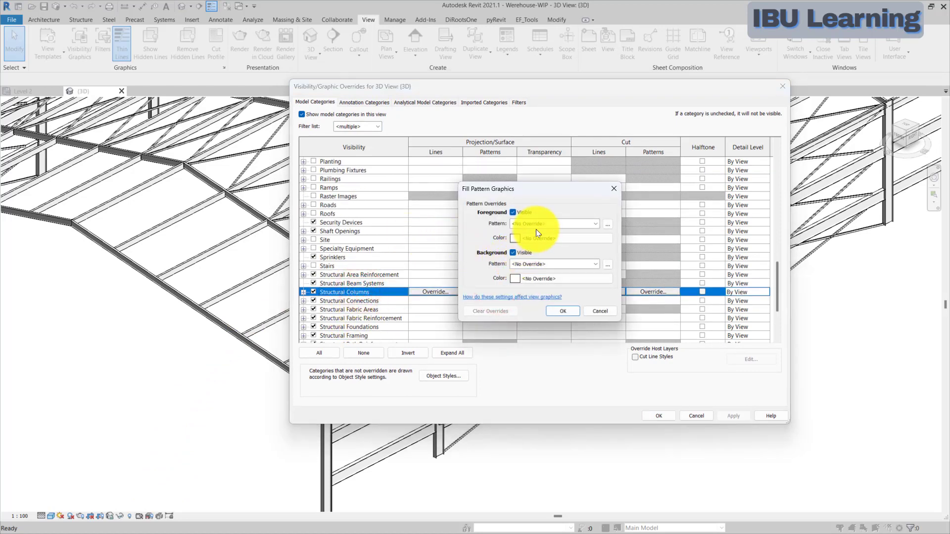
click(536, 239)
click(444, 190)
click(443, 197)
click(575, 338)
Step: Give the Structural Columns' foreground surface pattern a solid fill and apply the overrides to the view
click(527, 223)
click(533, 239)
click(563, 310)
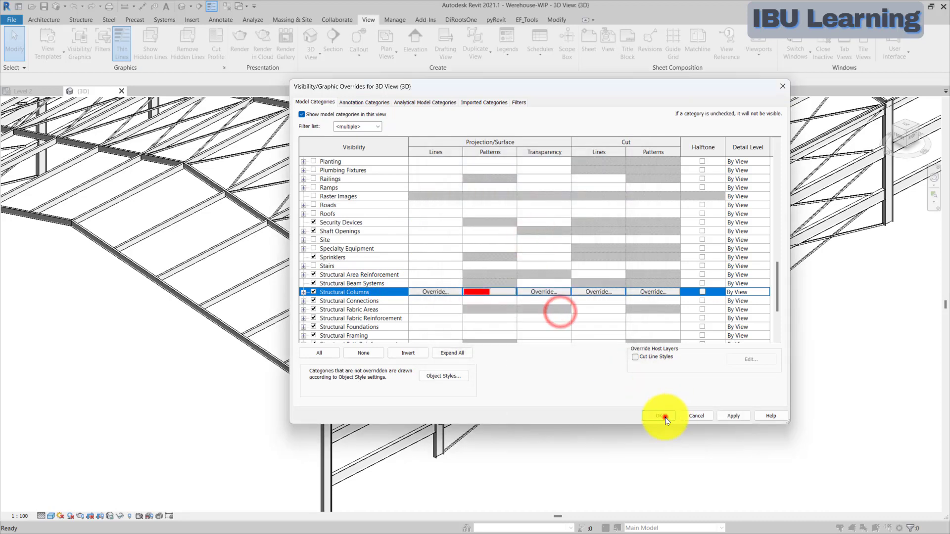
click(665, 417)
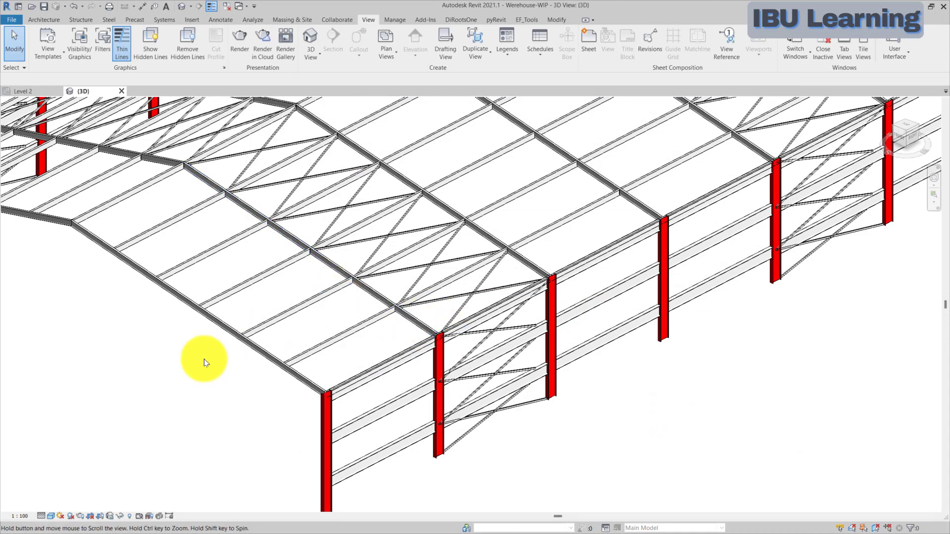
middle_drag(203, 358, 254, 388)
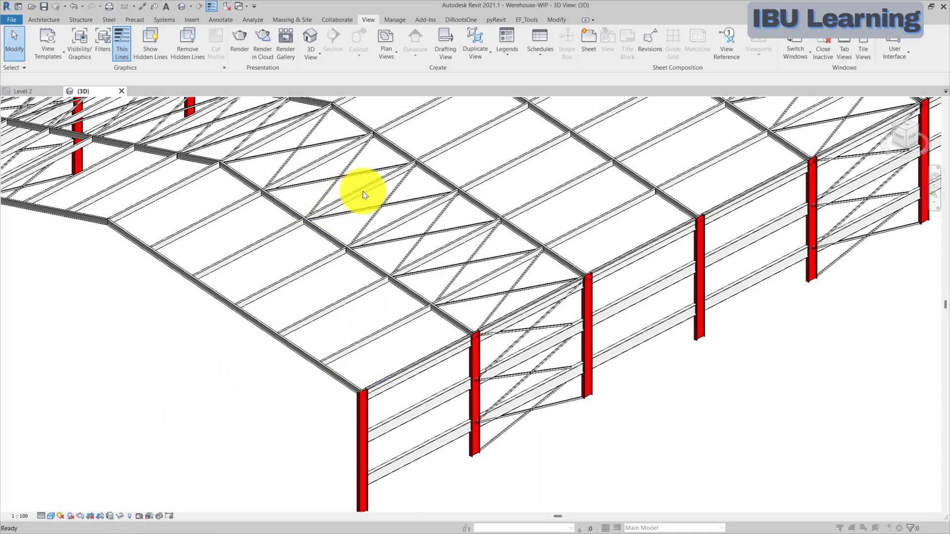
key(v)
key(g)
key(Escape)
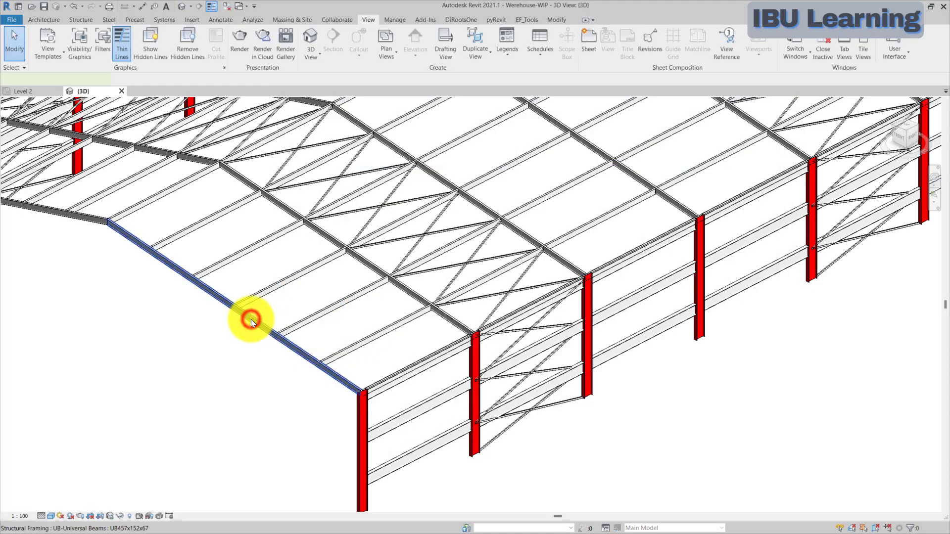
Step: Select all instances of the front rafter's beam type, UB457x152x67, that are visible in the 3D view
click(251, 319)
right_click(258, 322)
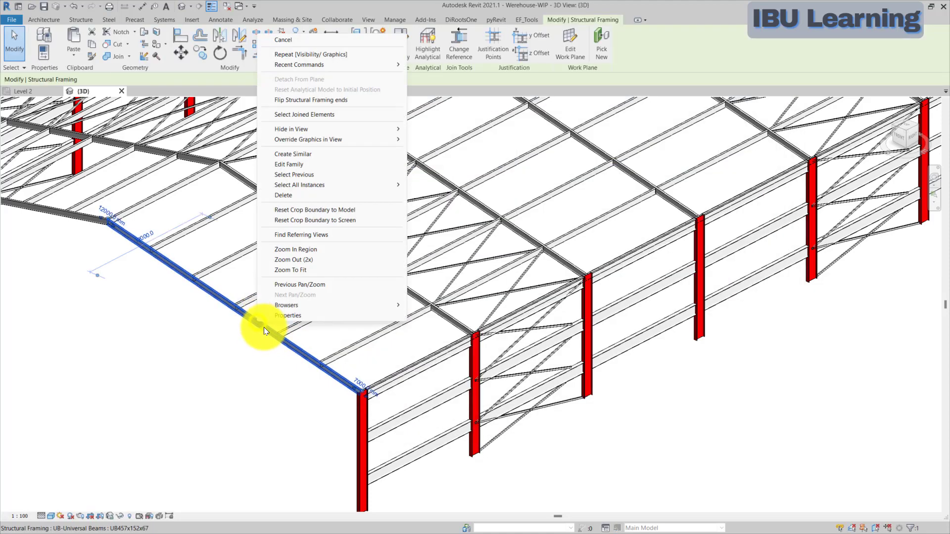
click(339, 183)
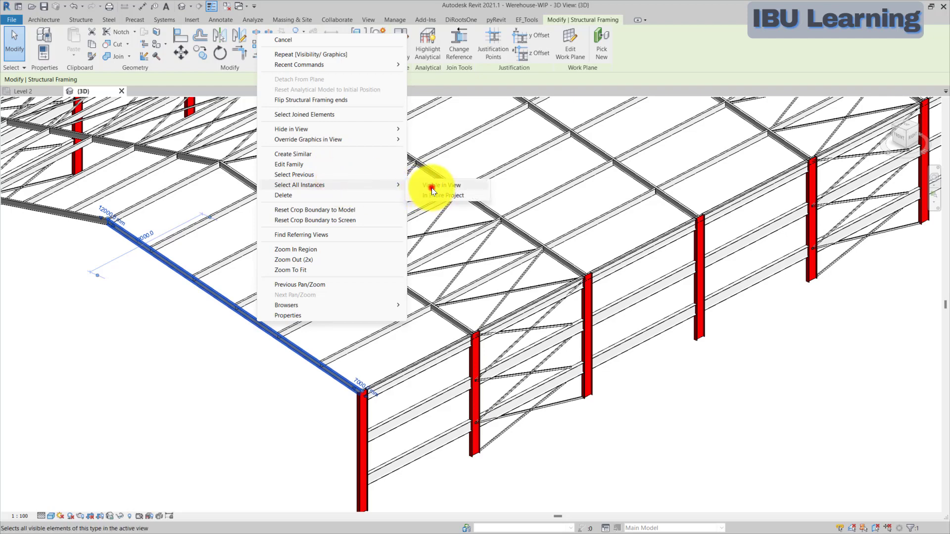
click(432, 187)
scroll(395, 333, down, 6)
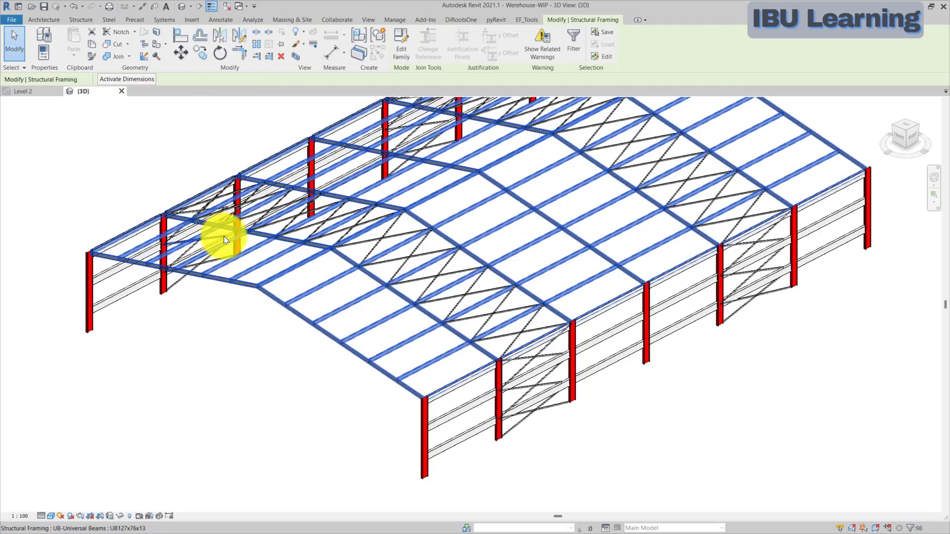
Step: Override the selected beams' graphics by element with a solid light green surface pattern
right_click(249, 248)
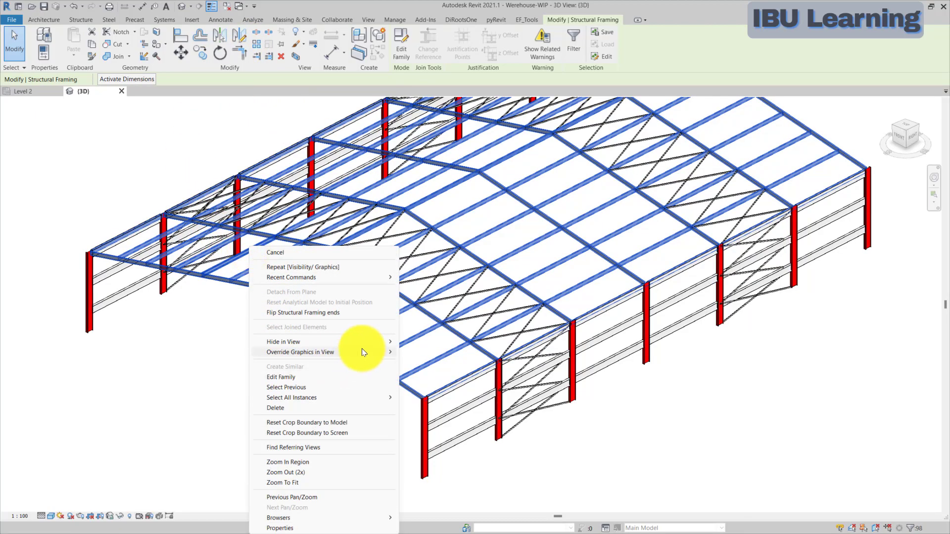
mouse_move(361, 351)
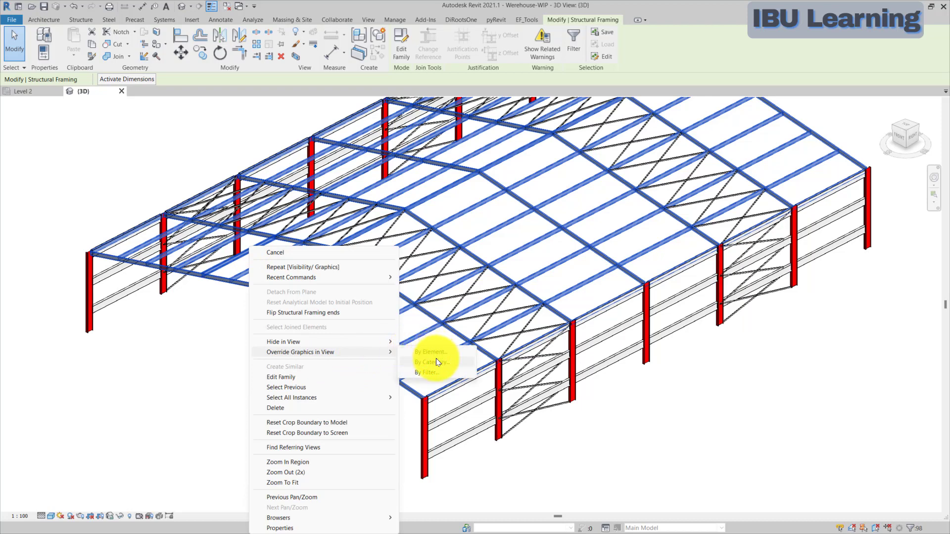
click(436, 352)
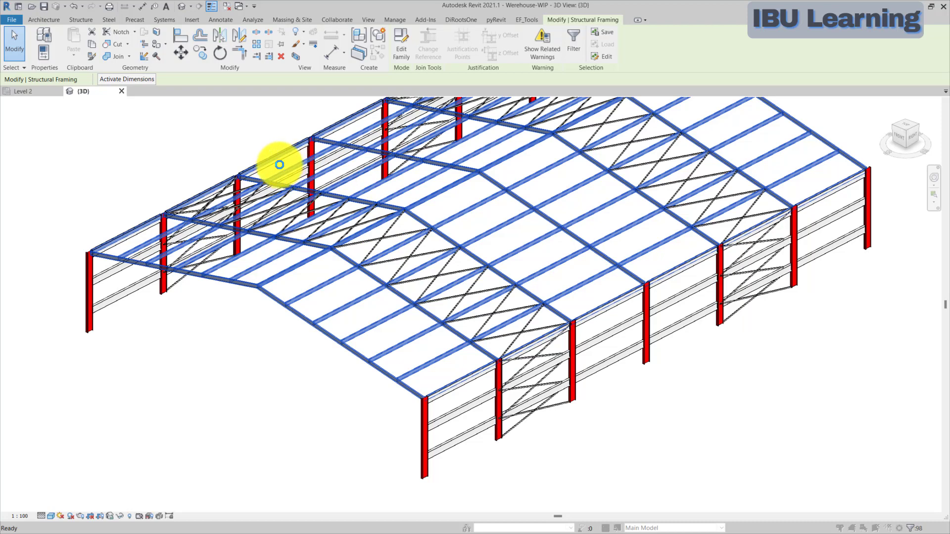
click(476, 187)
click(482, 203)
click(471, 201)
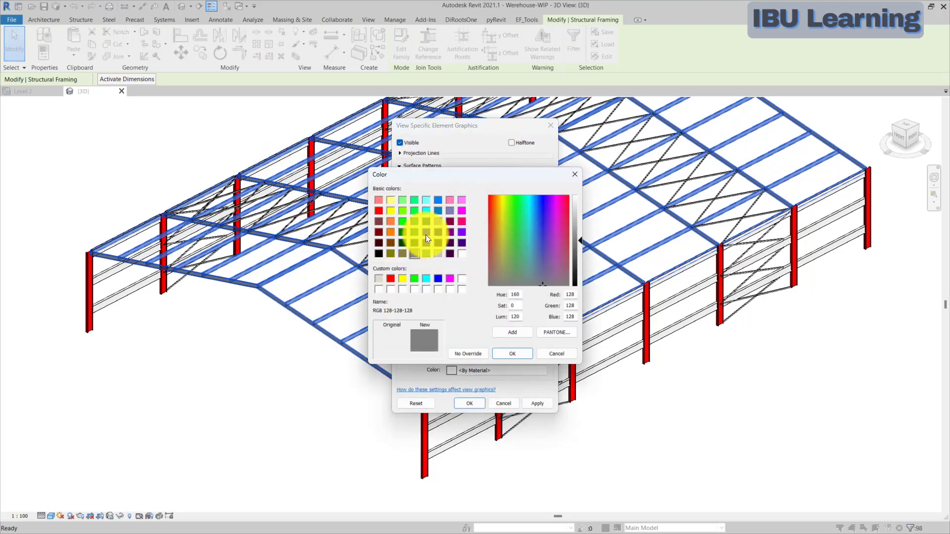
click(404, 200)
click(512, 354)
click(469, 402)
click(298, 394)
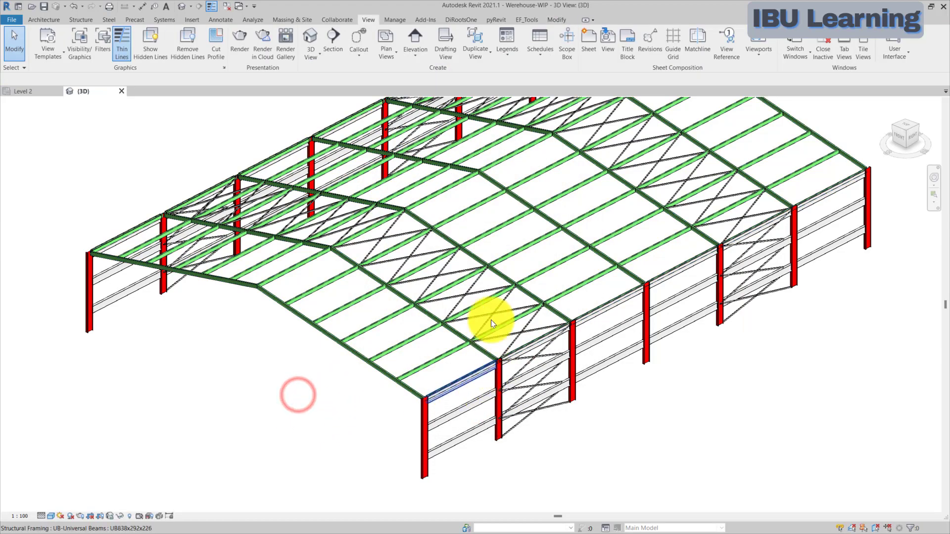
Step: Inspect the coloured frame from several angles, including the braced side bay and the side rails
scroll(492, 364, up, 2)
shift+middle_drag(492, 364, 470, 410)
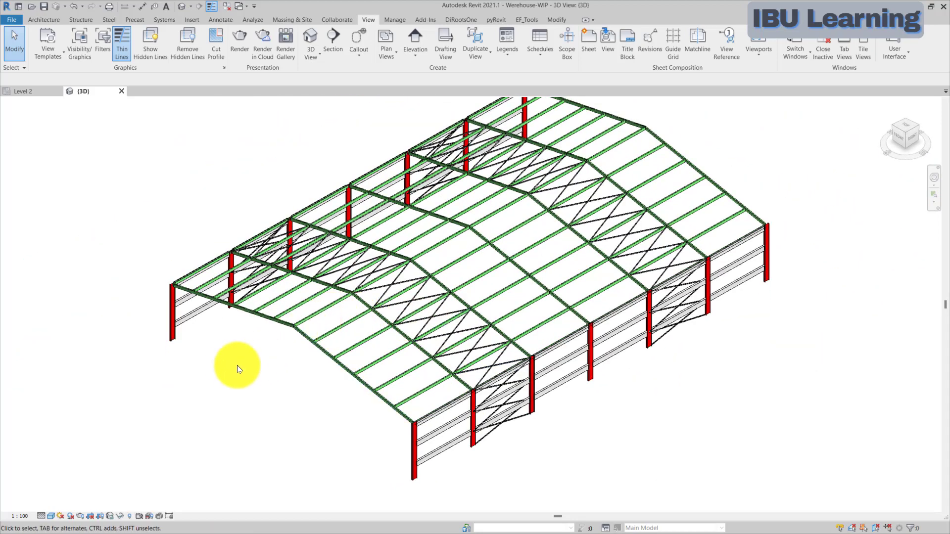
shift+middle_drag(233, 366, 262, 335)
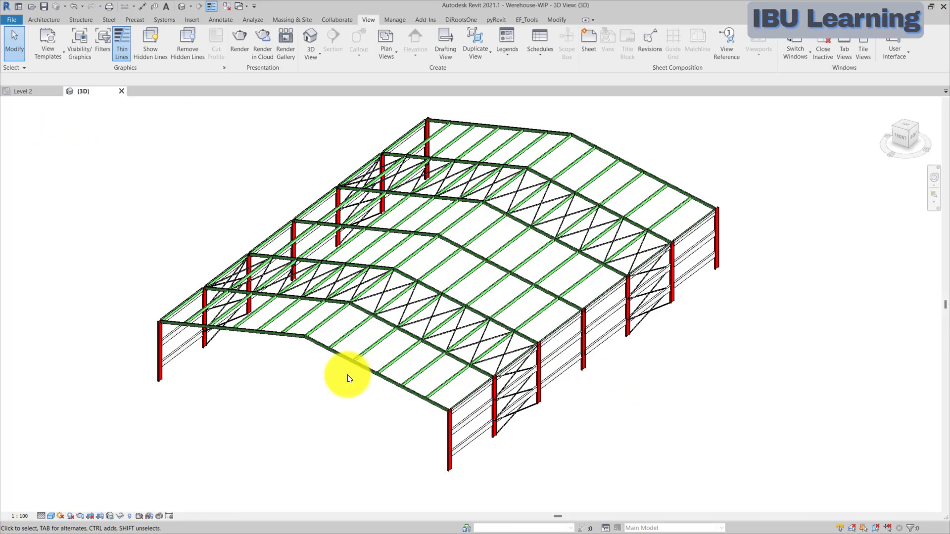
scroll(439, 417, up, 4)
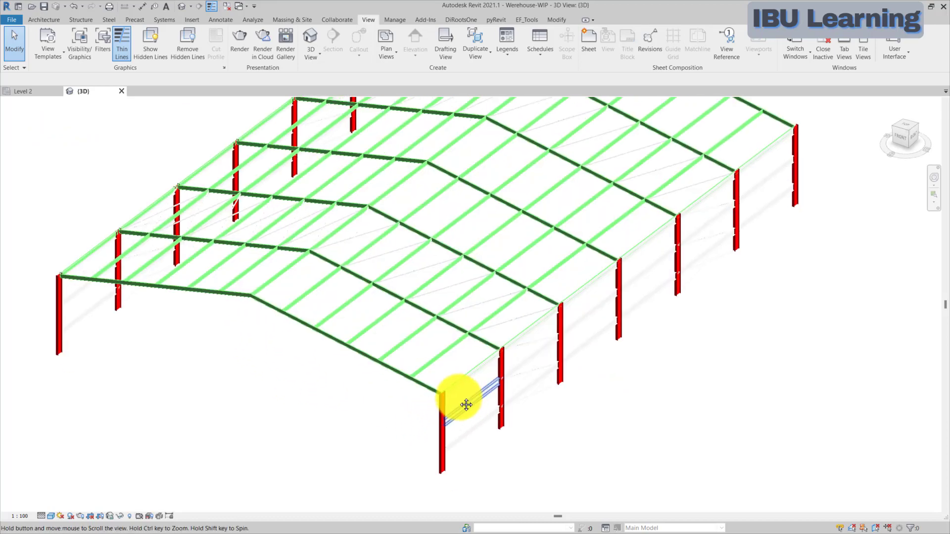
scroll(506, 383, up, 3)
shift+middle_drag(525, 422, 516, 421)
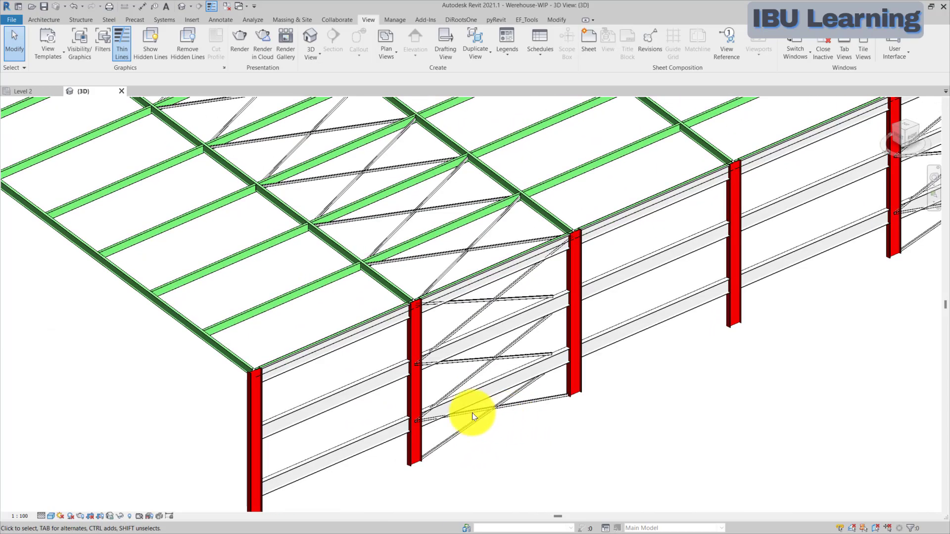
click(373, 378)
middle_drag(613, 255, 512, 333)
scroll(564, 292, down, 5)
Step: Select a roof purlin and show the Project Browser and Properties palettes
click(456, 231)
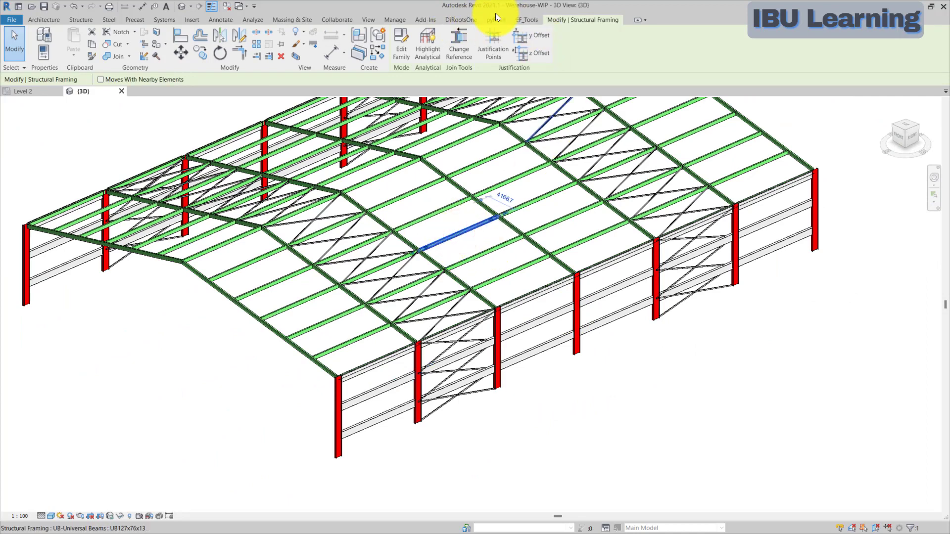
click(367, 23)
click(893, 50)
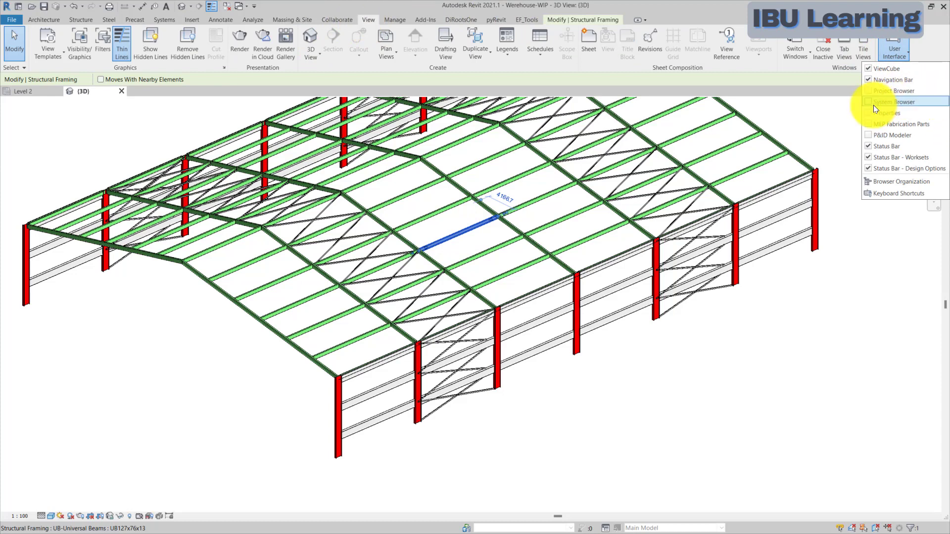
click(867, 91)
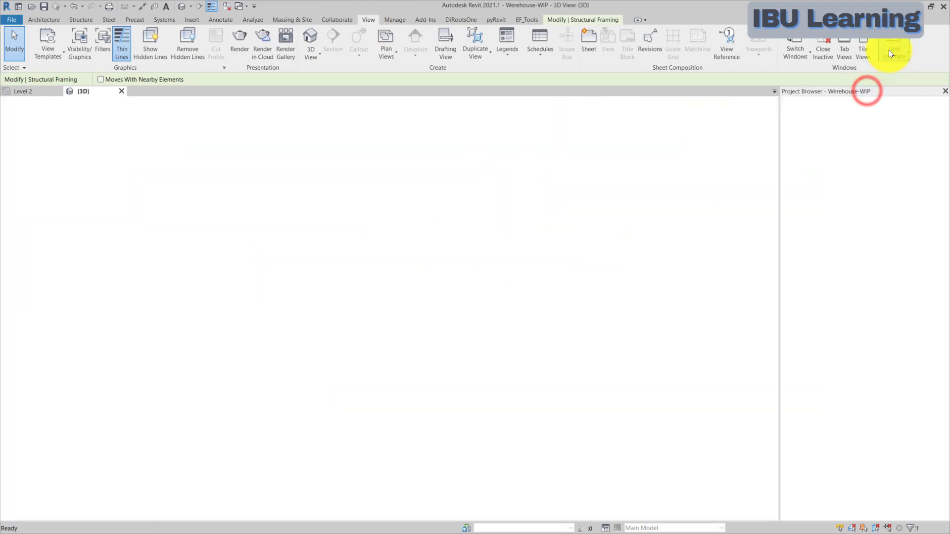
click(888, 47)
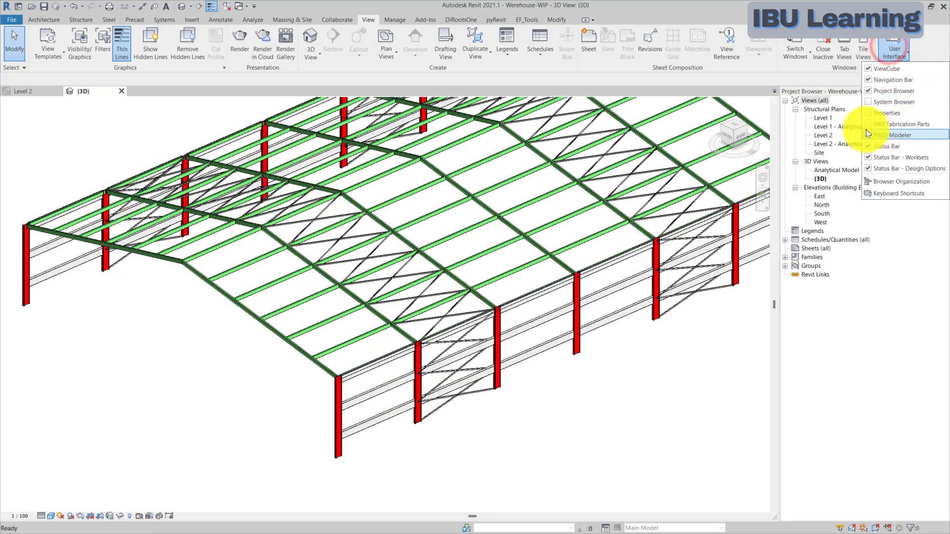
click(868, 112)
Step: Examine the type and available column types of the two front corner columns in the Properties palette
click(485, 420)
click(94, 110)
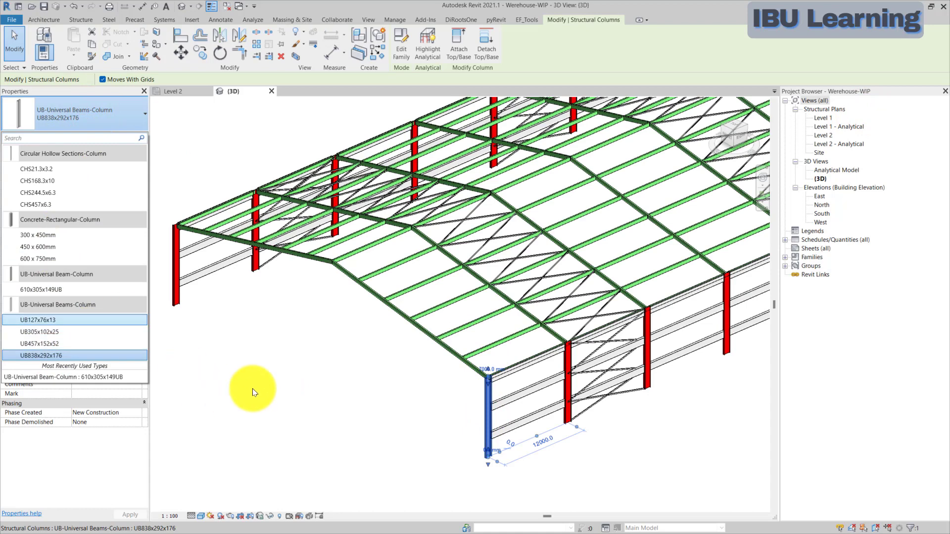
click(216, 371)
click(115, 111)
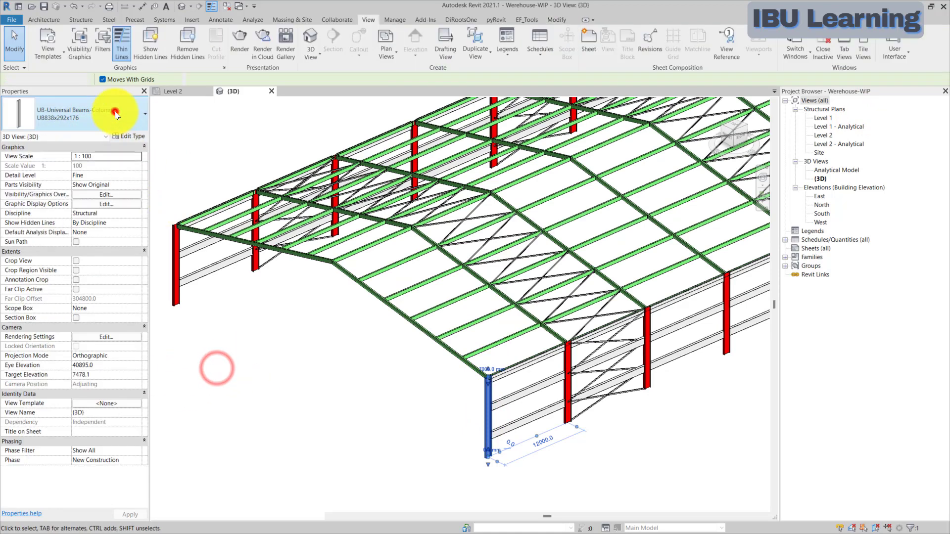
click(177, 298)
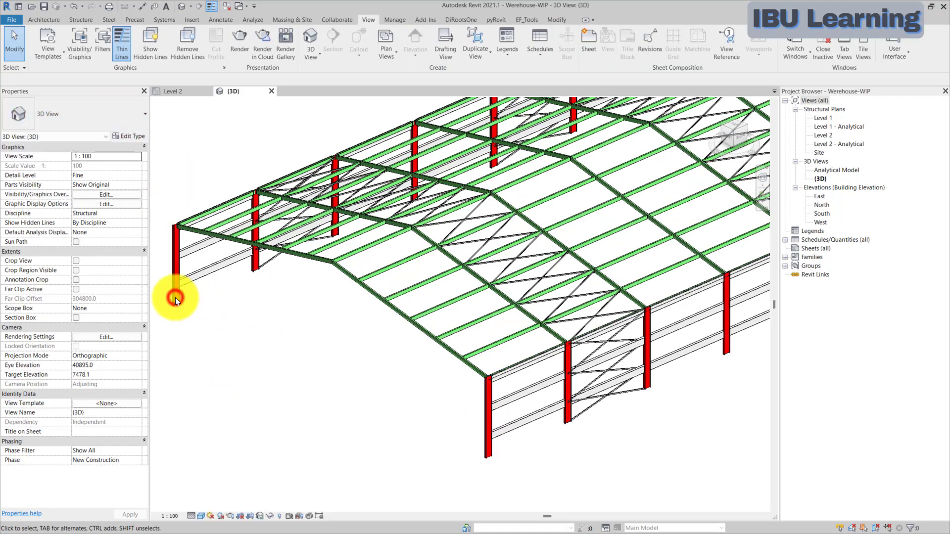
click(173, 298)
click(93, 110)
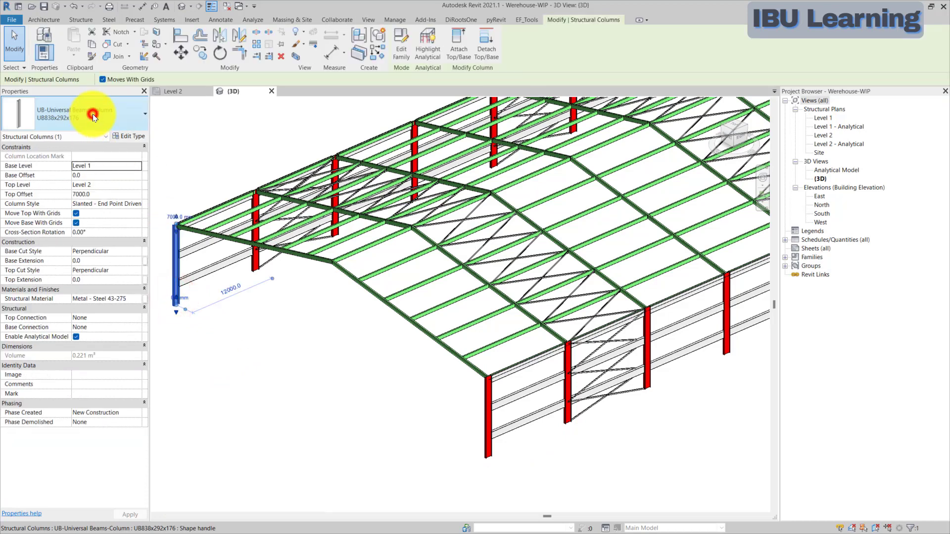
click(325, 380)
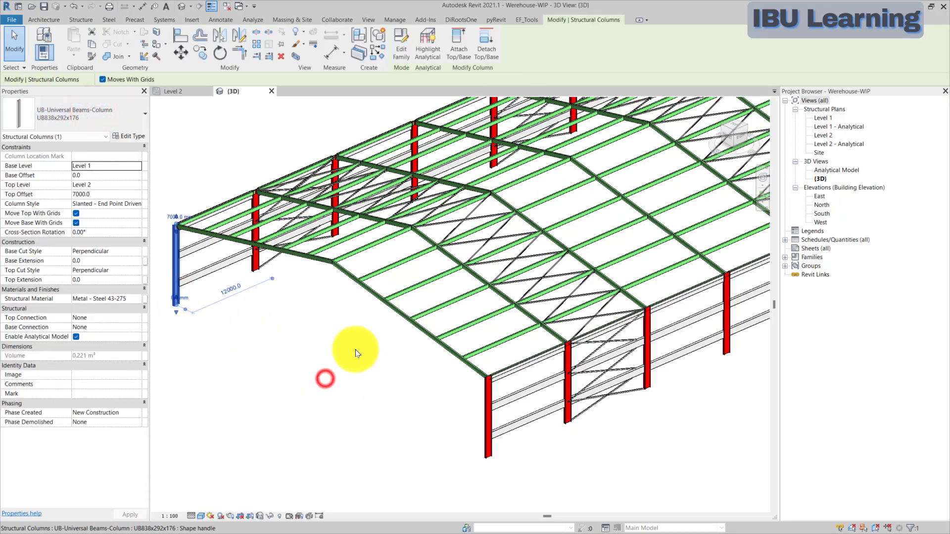
scroll(271, 378, down, 1)
shift+middle_drag(312, 416, 339, 428)
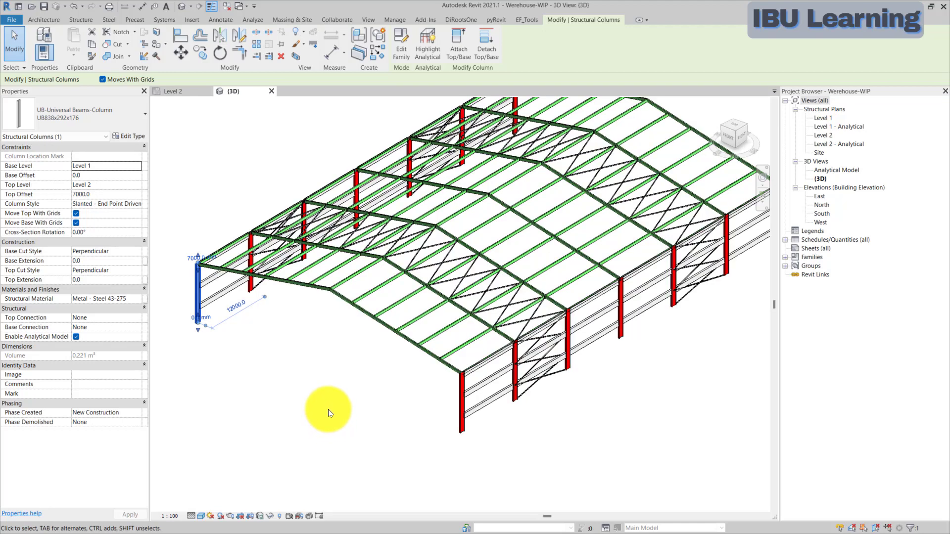